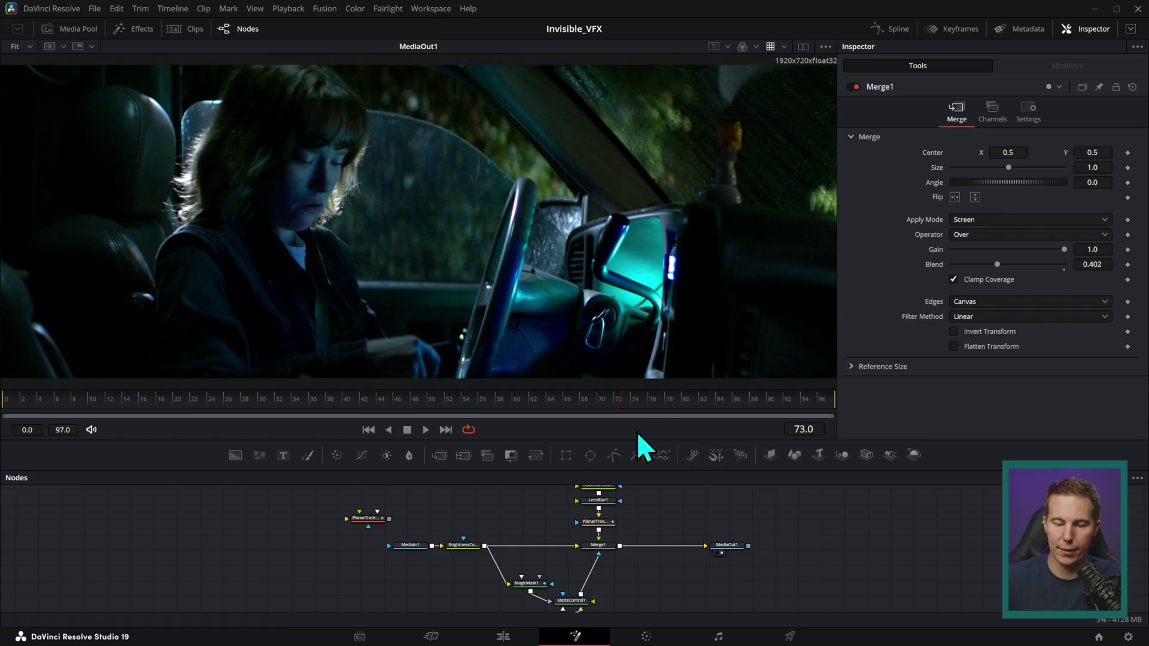
# Play the rainy car shot, restarting it from the beginning and stopping, then play it again.
pyautogui.press('space')
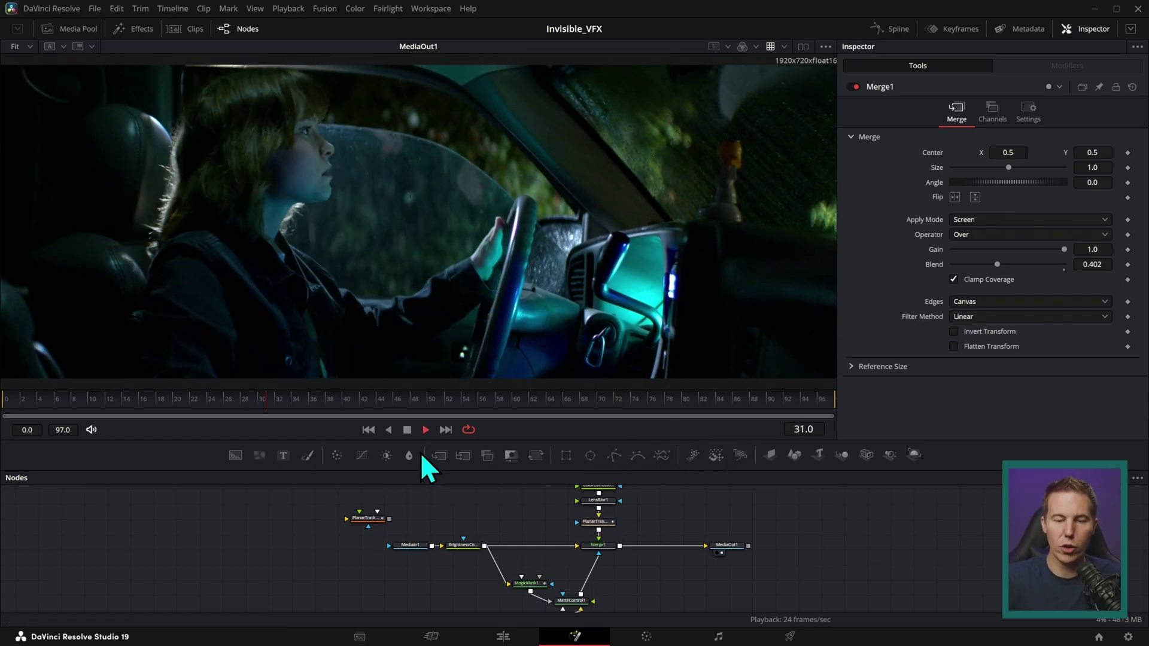
pyautogui.click(368, 430)
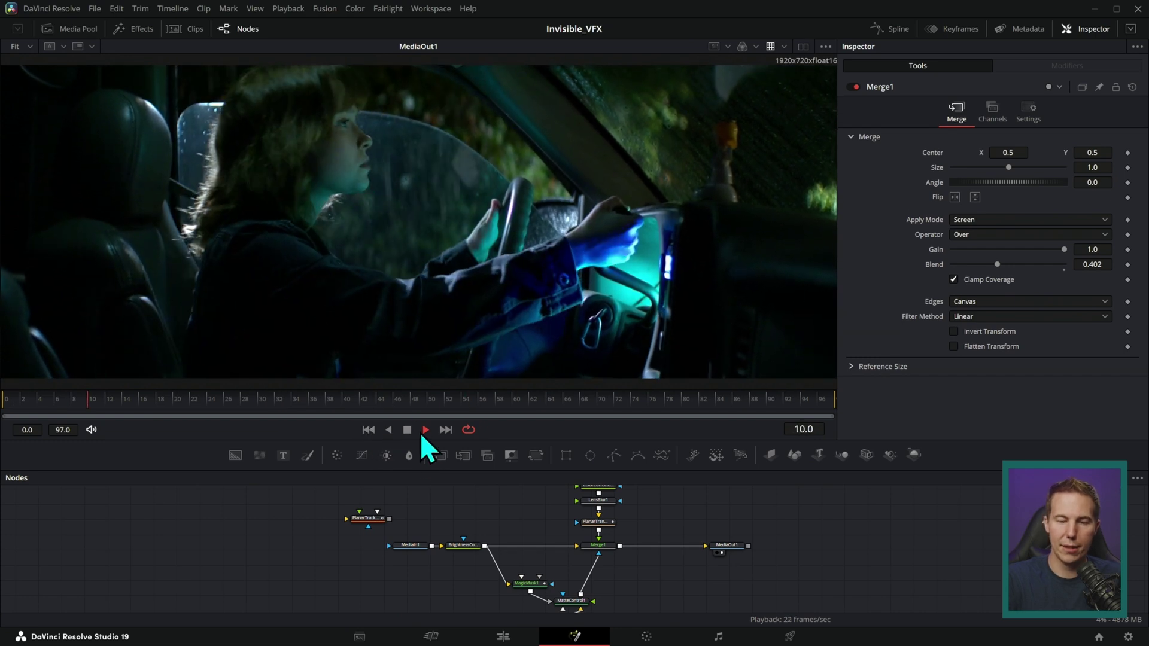
pyautogui.click(408, 431)
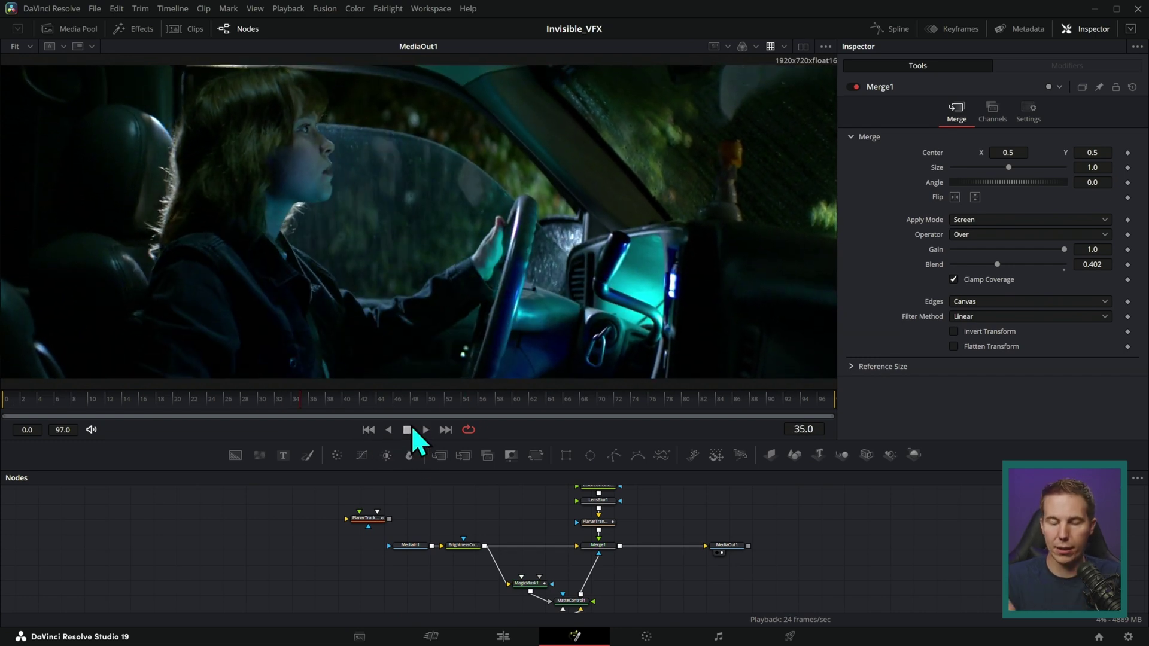
pyautogui.press('space')
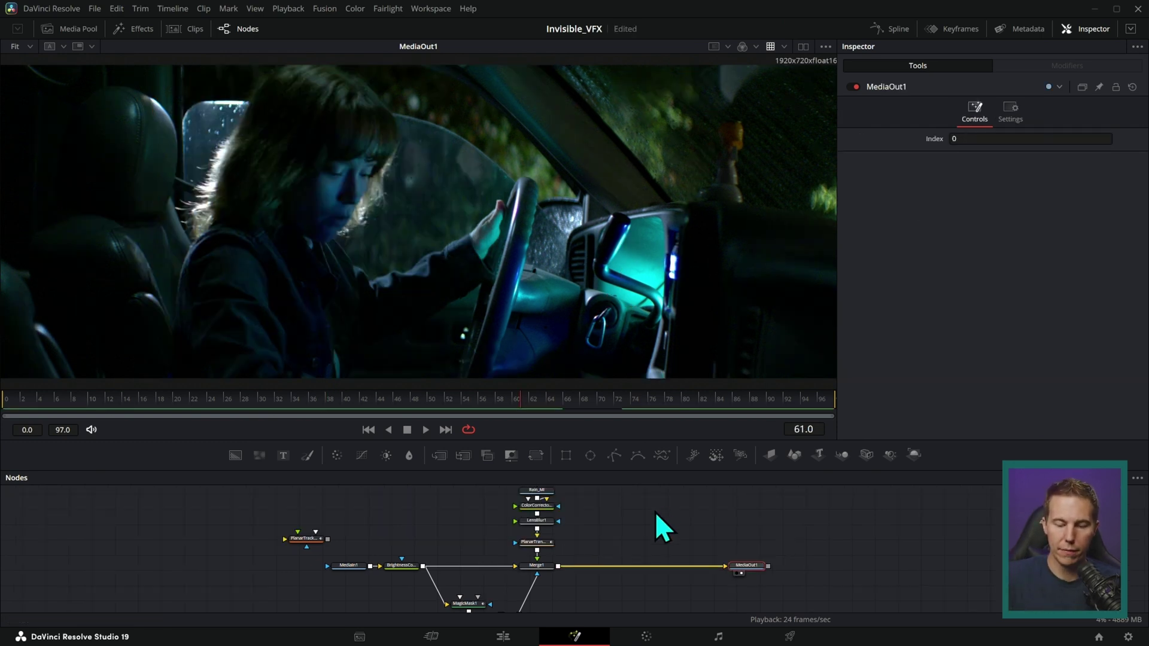
# Build two red eyes from a Background and two Ellipse nodes, then preview to frame 71.
pyautogui.moveTo(236, 455); pyautogui.dragTo(620, 541)
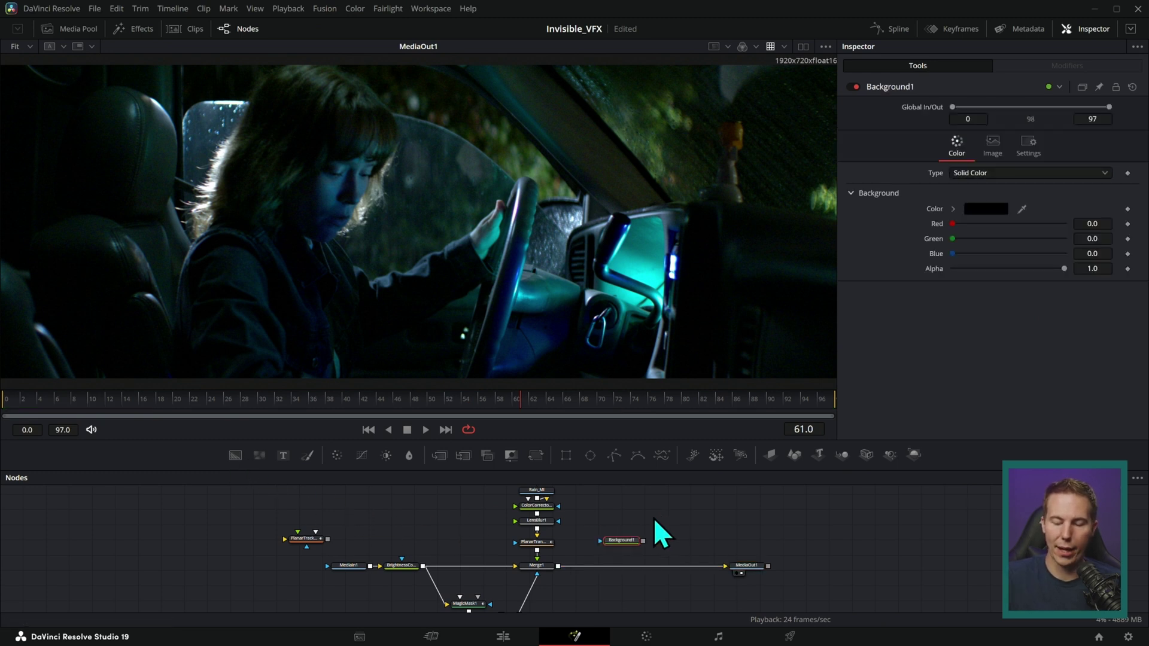
pyautogui.moveTo(601, 496); pyautogui.dragTo(631, 525)
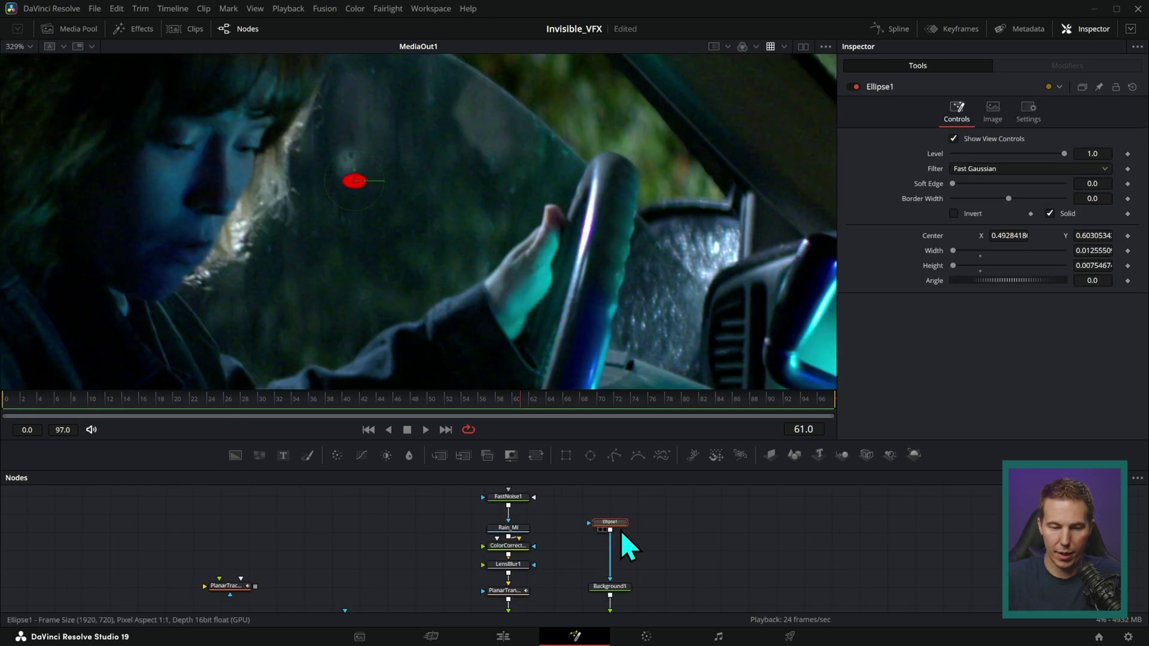
pyautogui.moveTo(623, 553); pyautogui.dragTo(623, 563)
pyautogui.moveTo(374, 180); pyautogui.dragTo(470, 213)
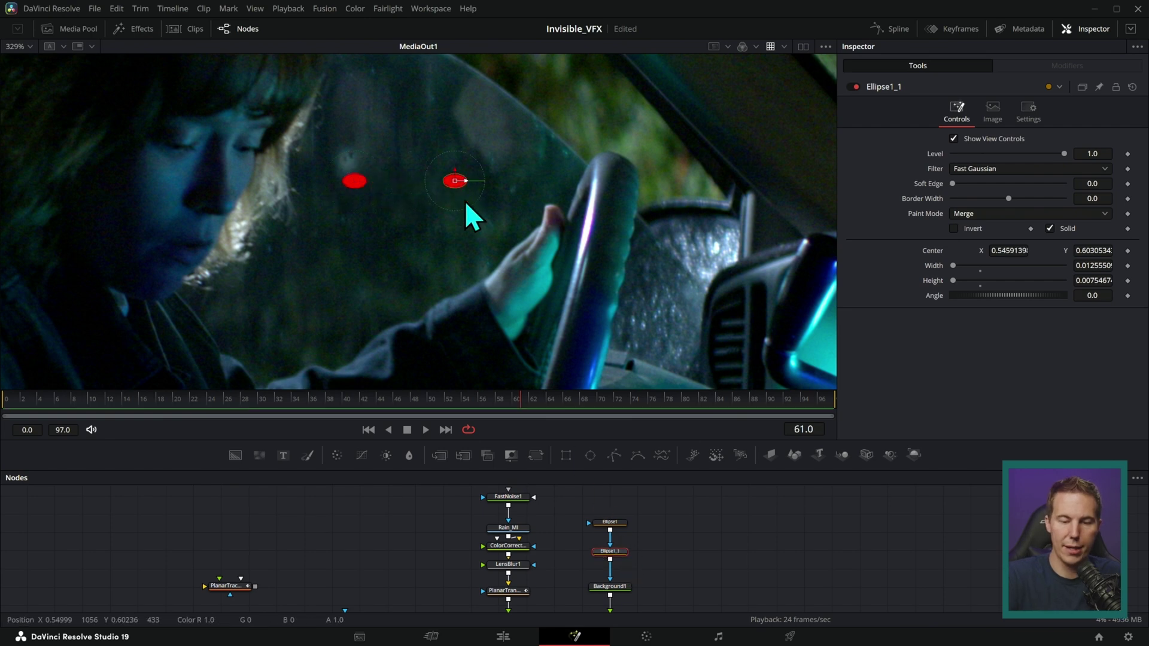
pyautogui.click(425, 431)
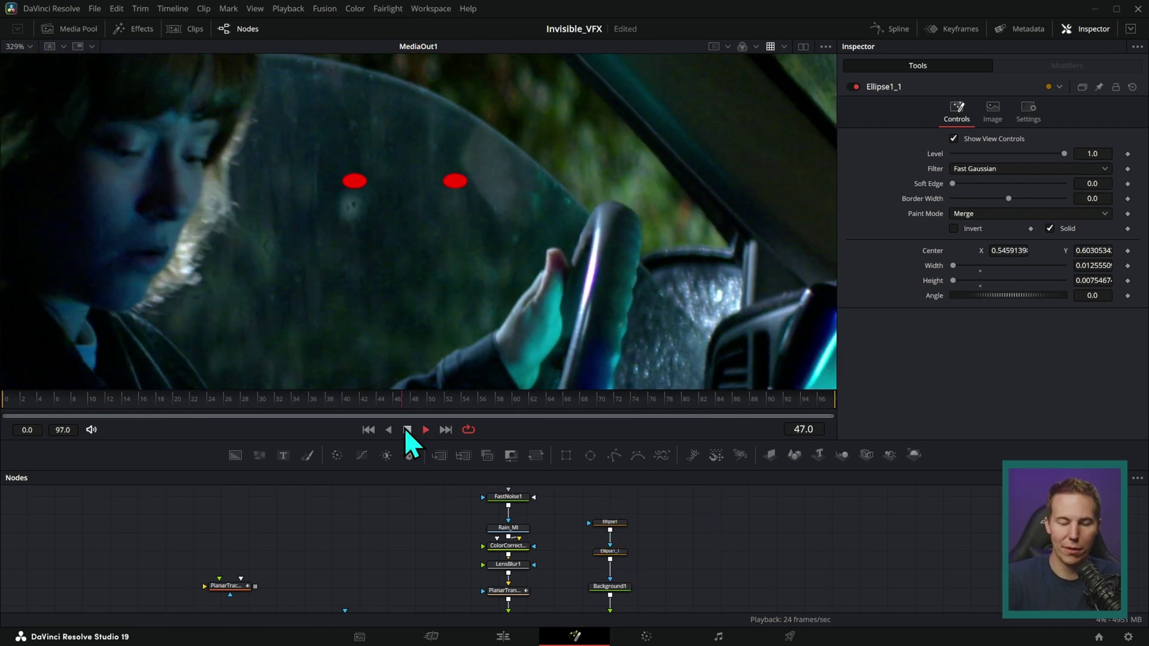
pyautogui.click(407, 429)
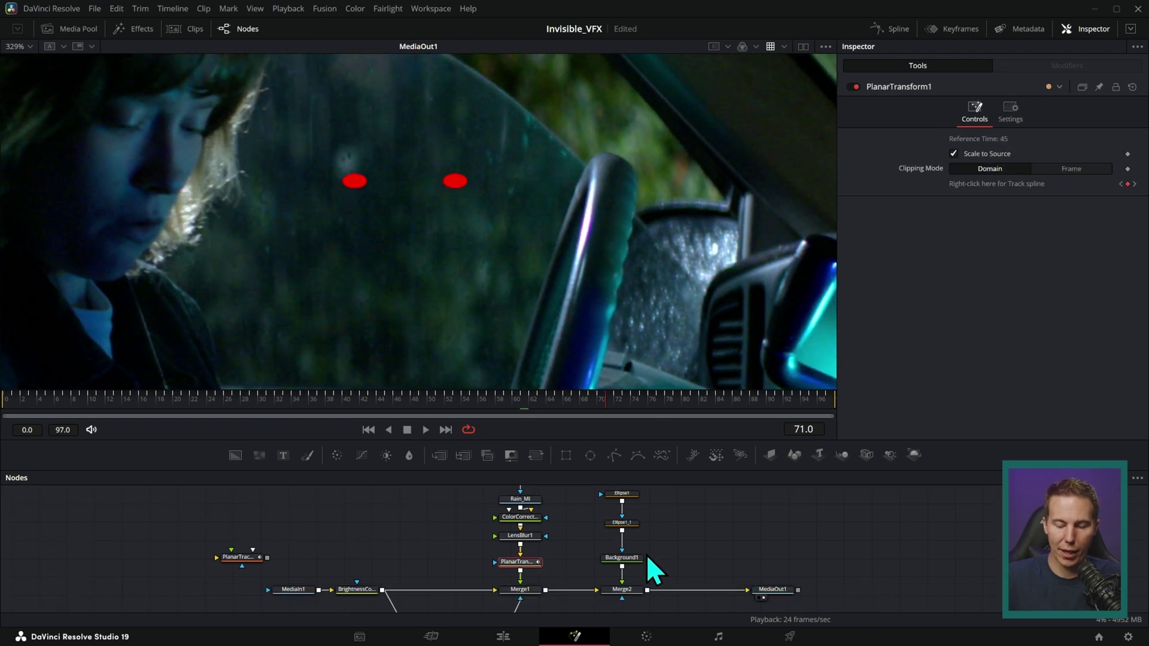
# Paste the planar track under Background1 so the eyes follow the camera, then check playback.
pyautogui.moveTo(633, 564); pyautogui.dragTo(635, 553)
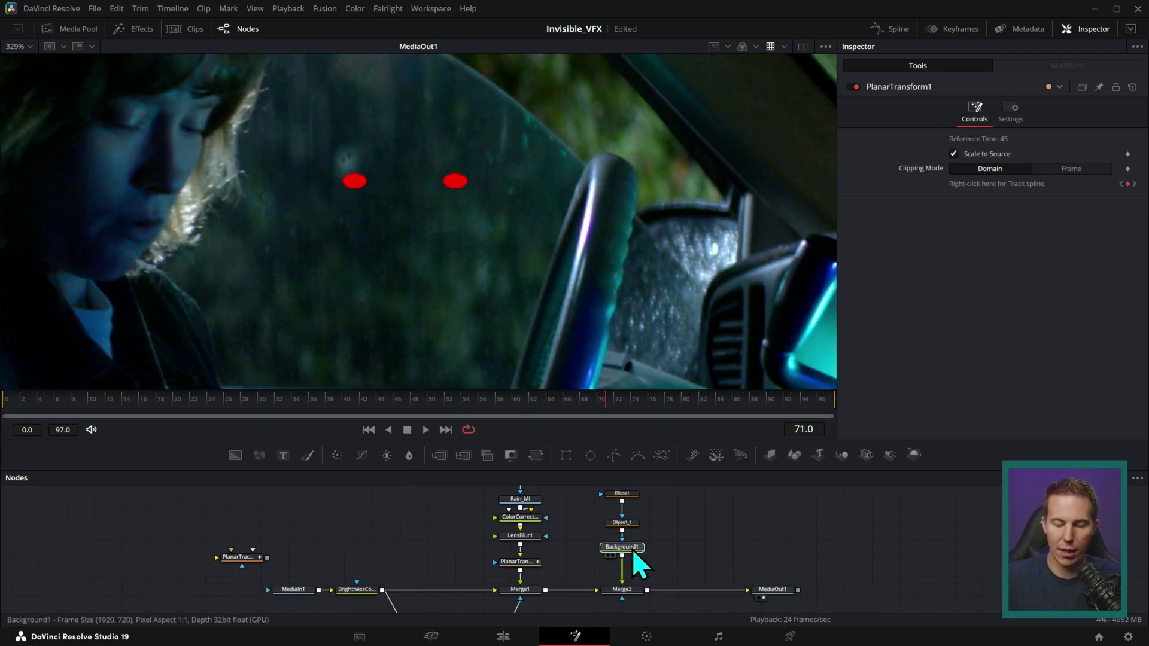
pyautogui.hotkey('ctrl', 'v')
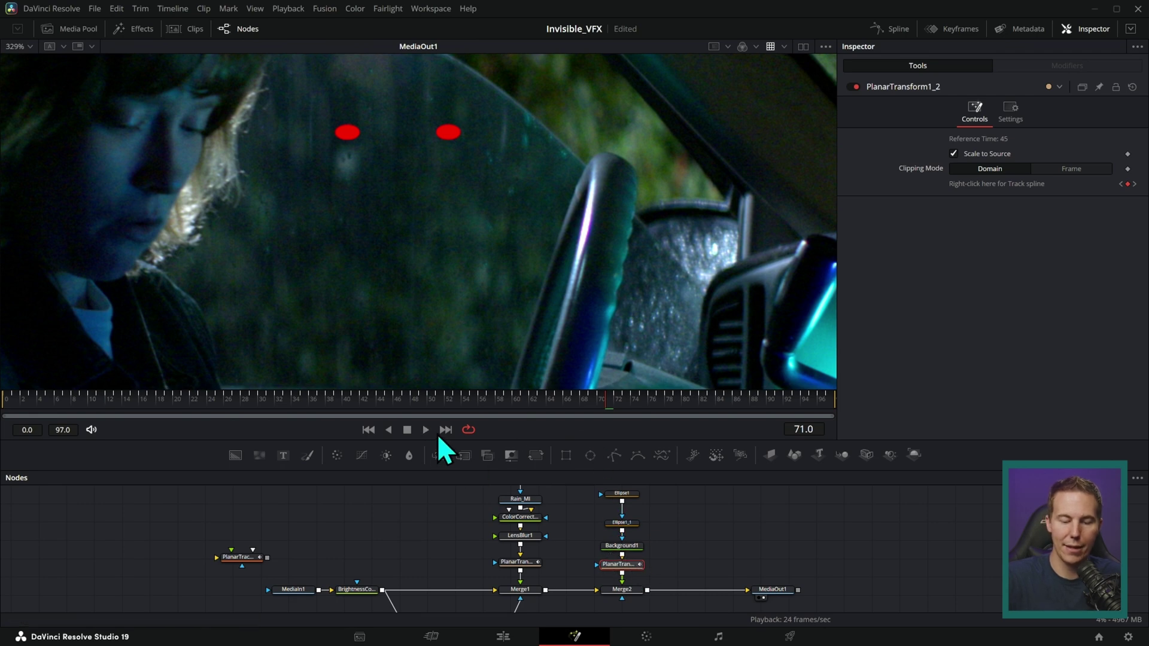
pyautogui.press('space')
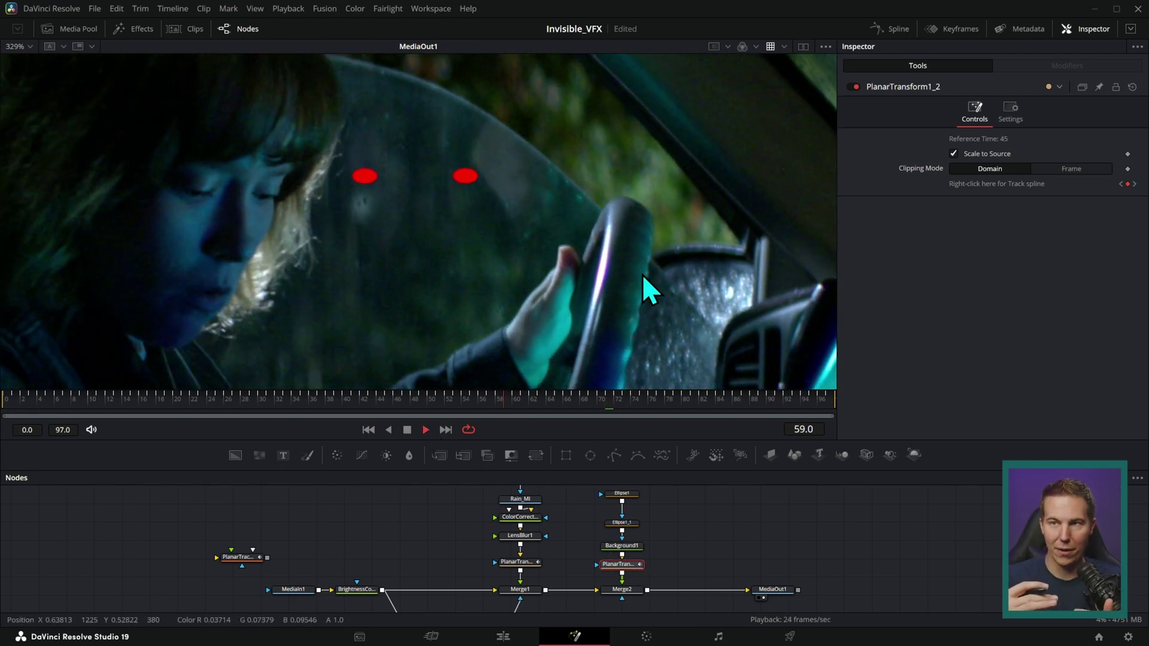
pyautogui.click(407, 430)
pyautogui.moveTo(405, 404); pyautogui.dragTo(429, 412)
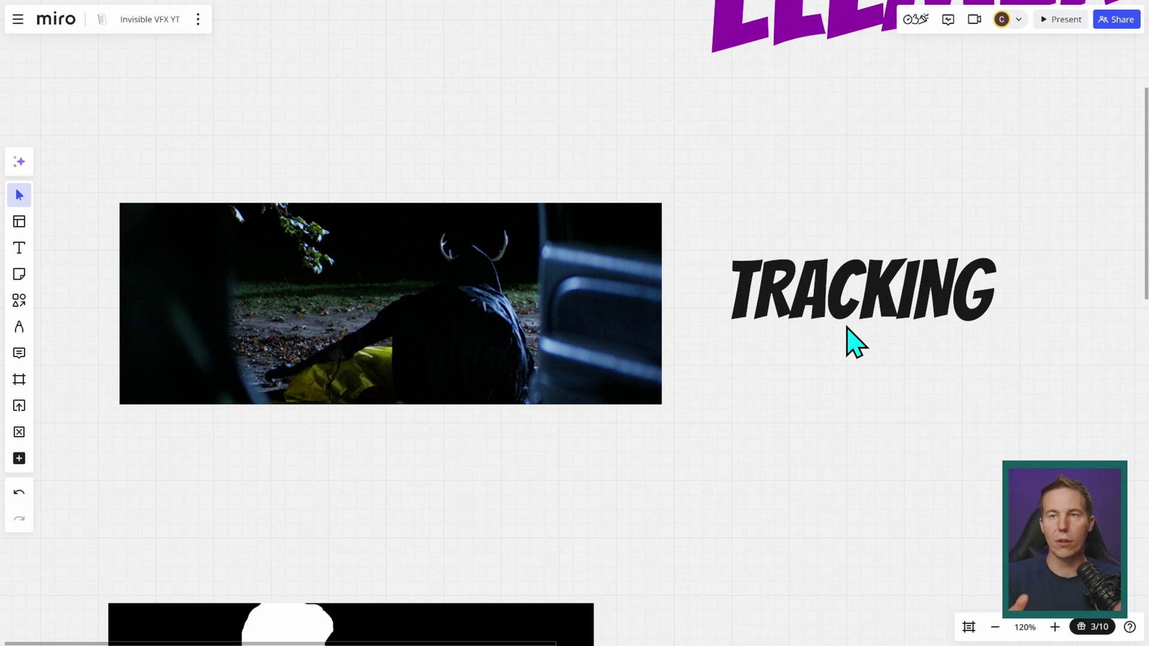
# Zoom the Miro canvas out to 61% to see the whole overview, then back in slightly.
pyautogui.scroll(-5, 855, 341)
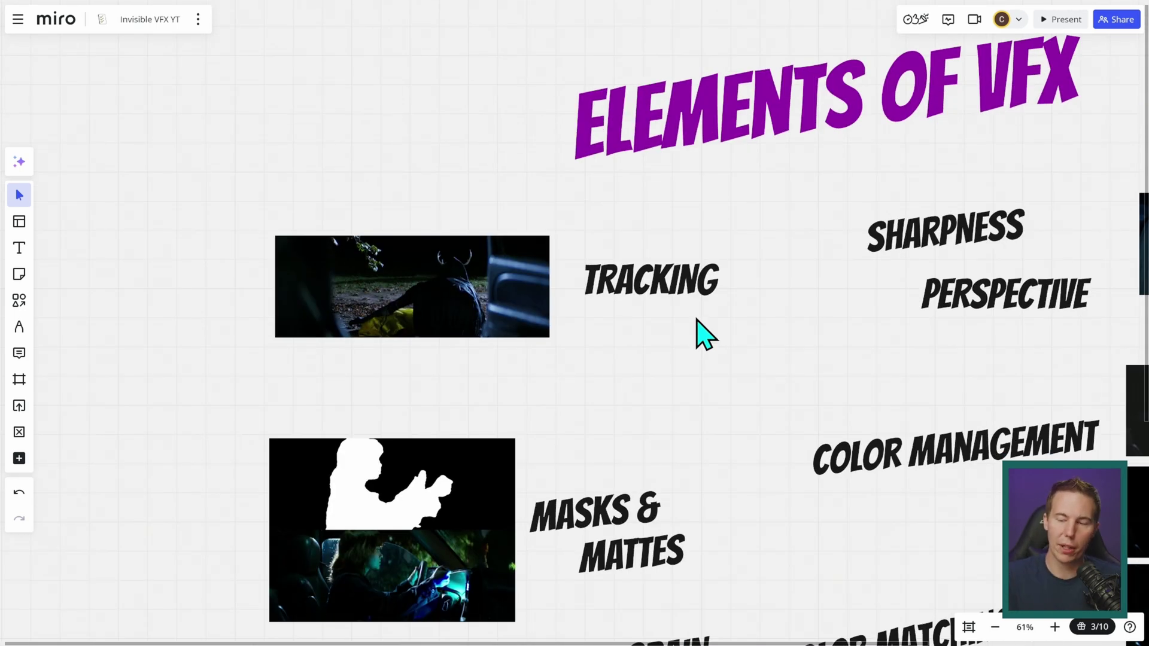
pyautogui.scroll(3, 766, 375)
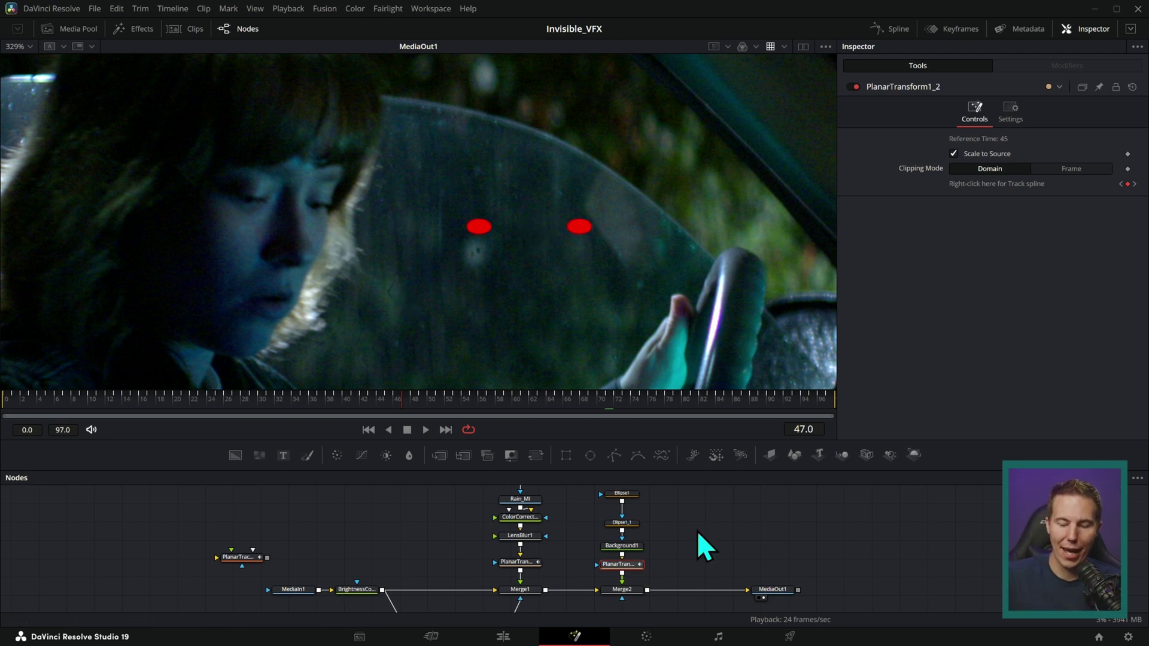
# Trace a Polygon mask on Merge2 along the girl's hair edge and shift the eyes lower-left.
pyautogui.moveTo(696, 530); pyautogui.dragTo(662, 519)
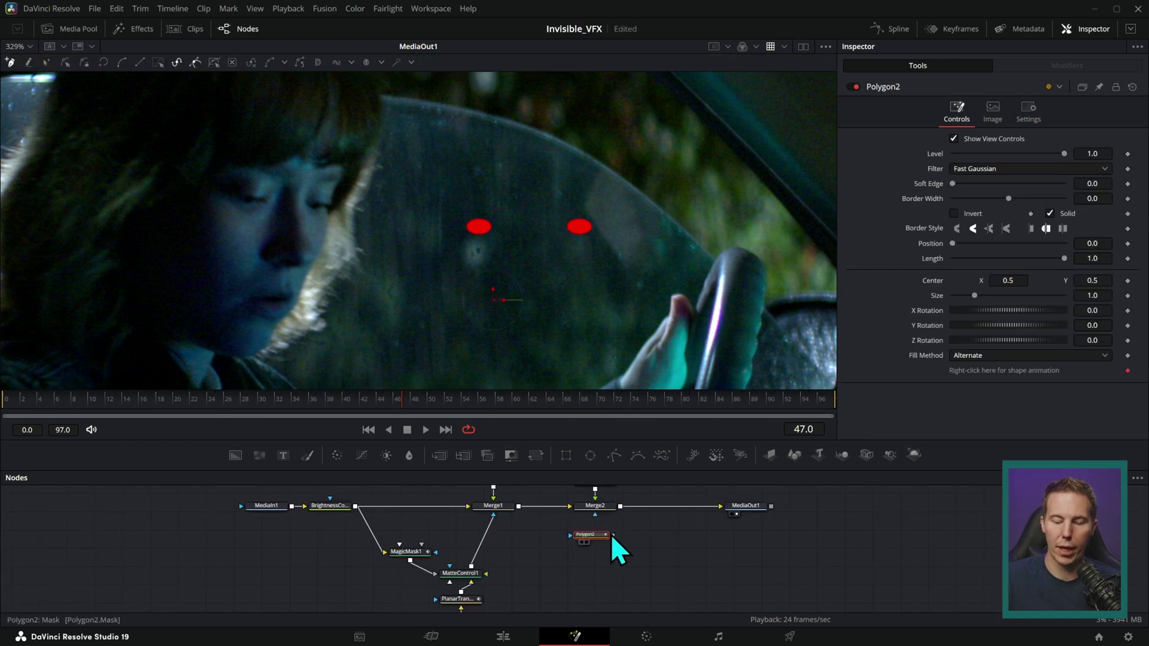
pyautogui.moveTo(610, 533); pyautogui.dragTo(608, 511)
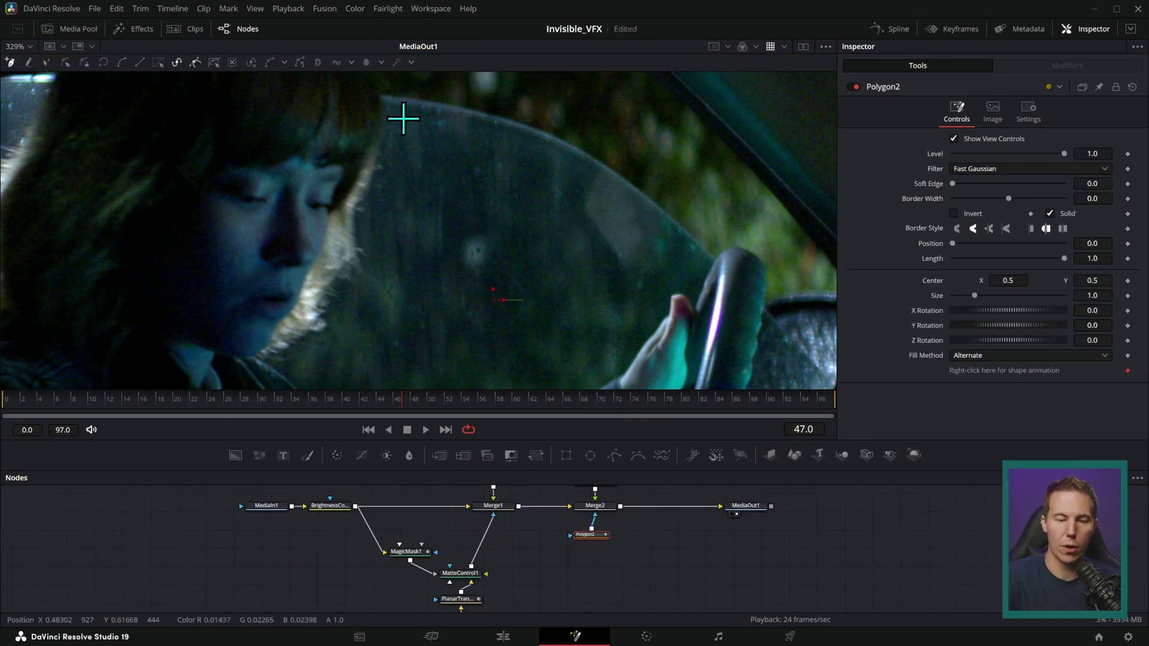
pyautogui.click(376, 86)
pyautogui.click(380, 145)
pyautogui.click(357, 196)
pyautogui.click(351, 220)
pyautogui.click(342, 273)
pyautogui.click(310, 309)
pyautogui.click(298, 338)
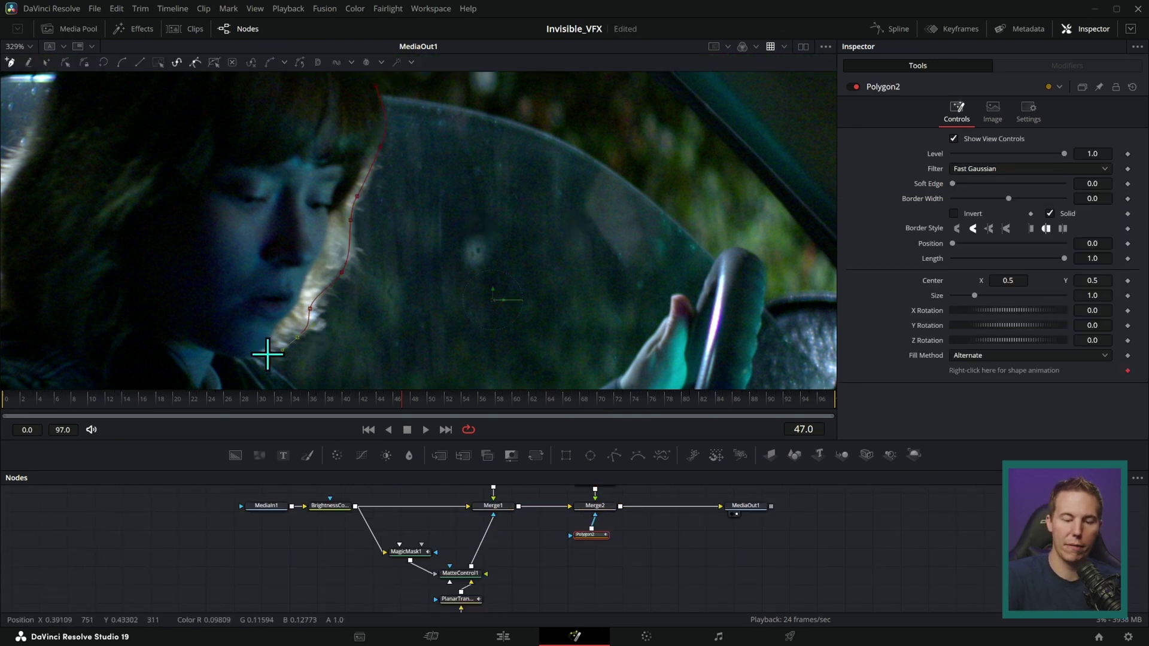
pyautogui.click(192, 386)
pyautogui.click(132, 375)
pyautogui.click(129, 140)
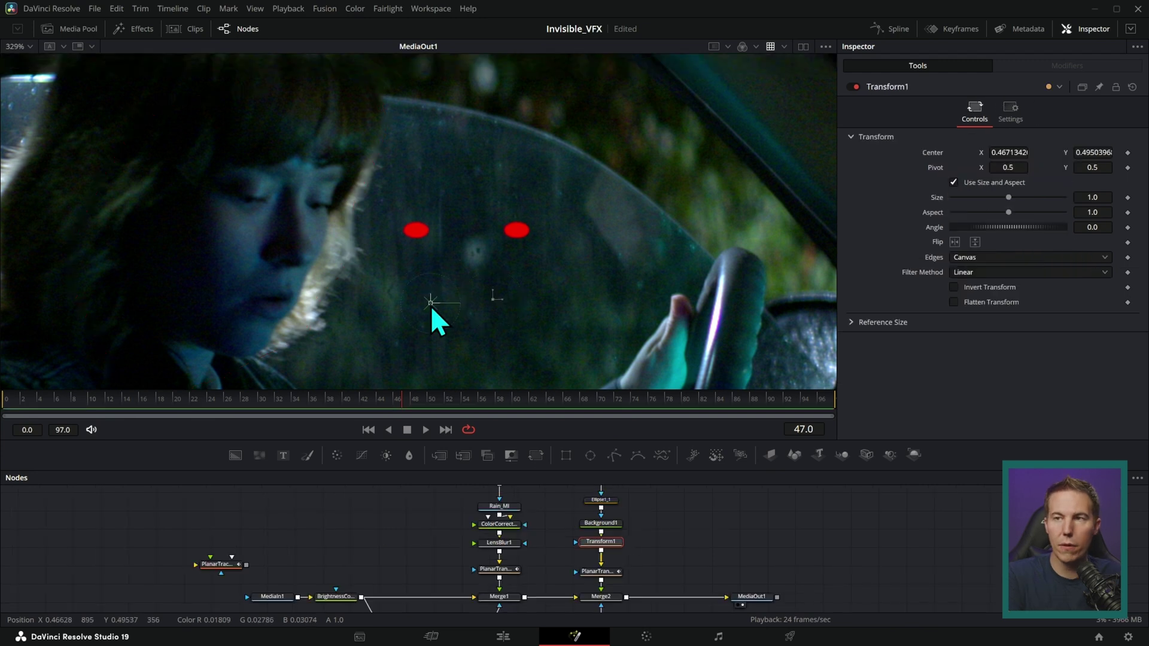
pyautogui.moveTo(433, 301); pyautogui.dragTo(443, 267)
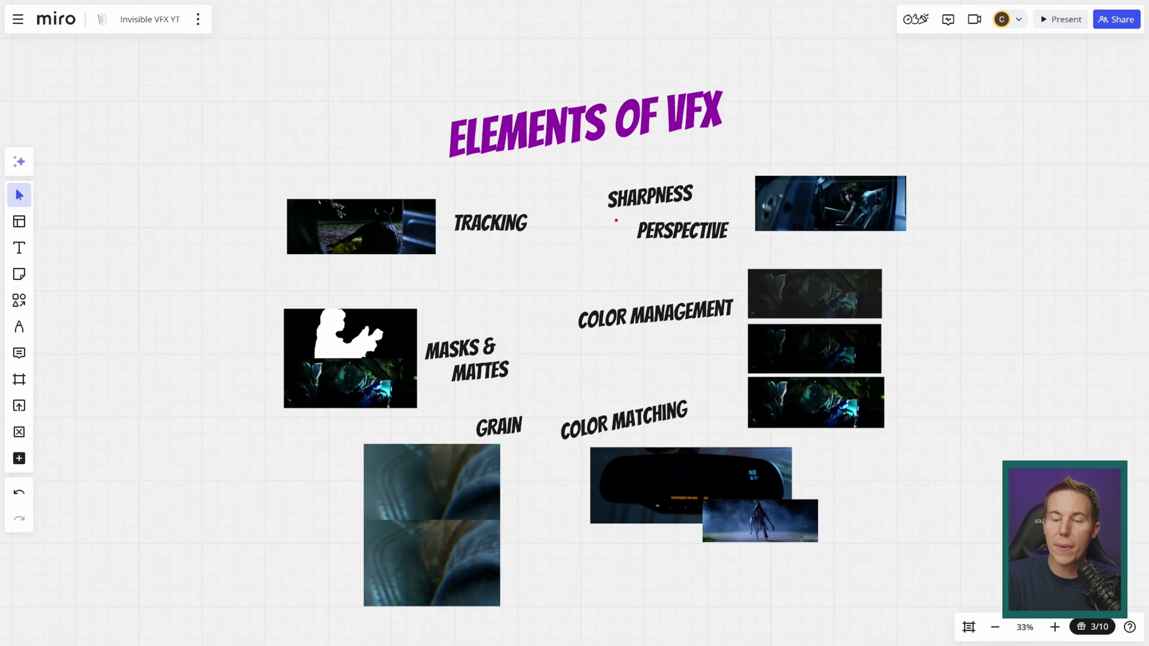
# Ctrl+scroll the Miro board from 33% to 200% on the car-interior image.
pyautogui.scroll(10, 880, 179)
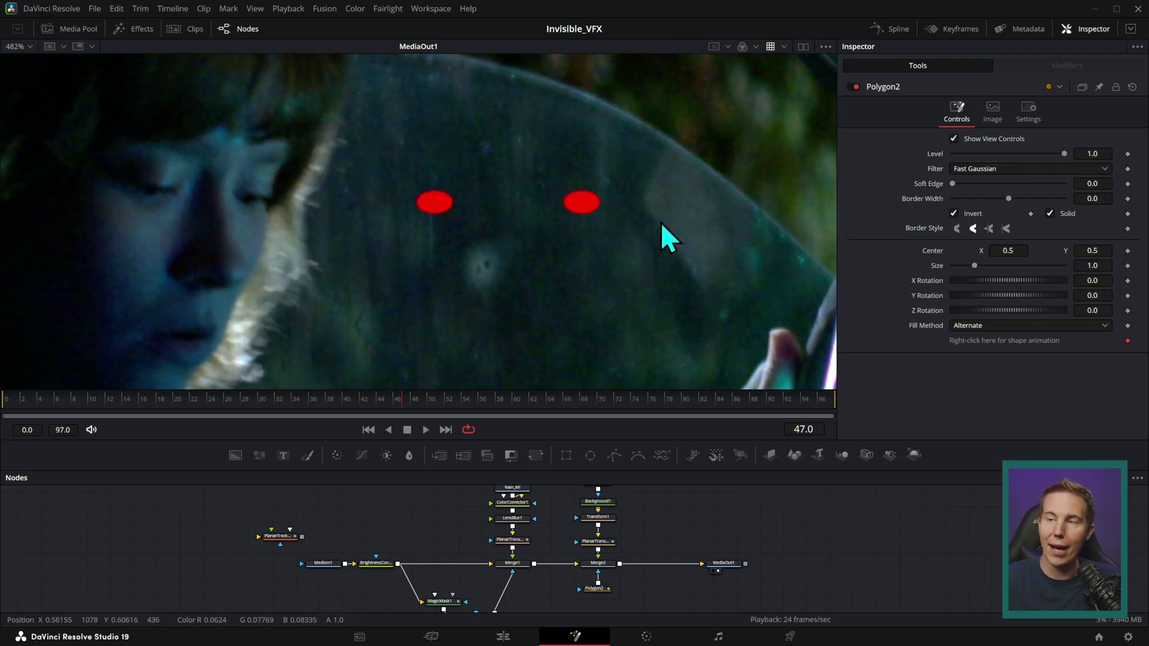
# Insert a Lens Blur below the eyes' planar transform node.
pyautogui.moveTo(681, 498); pyautogui.dragTo(670, 529)
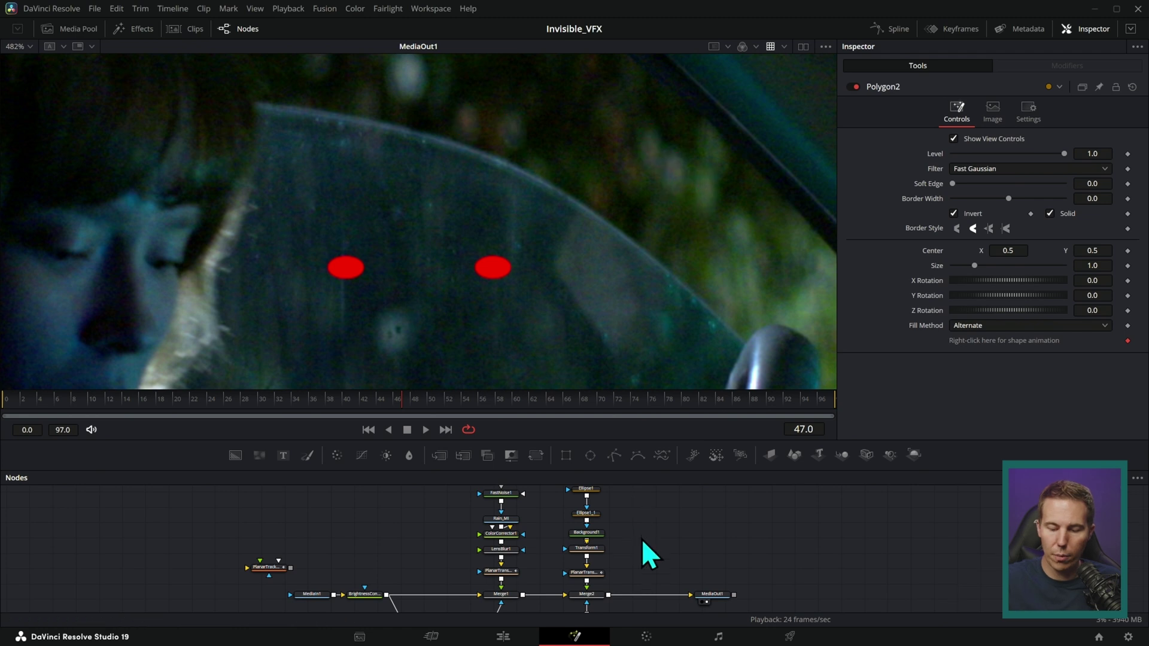
pyautogui.moveTo(636, 533); pyautogui.dragTo(632, 546)
pyautogui.moveTo(591, 587); pyautogui.dragTo(608, 554)
pyautogui.hotkey('shift', 'space')
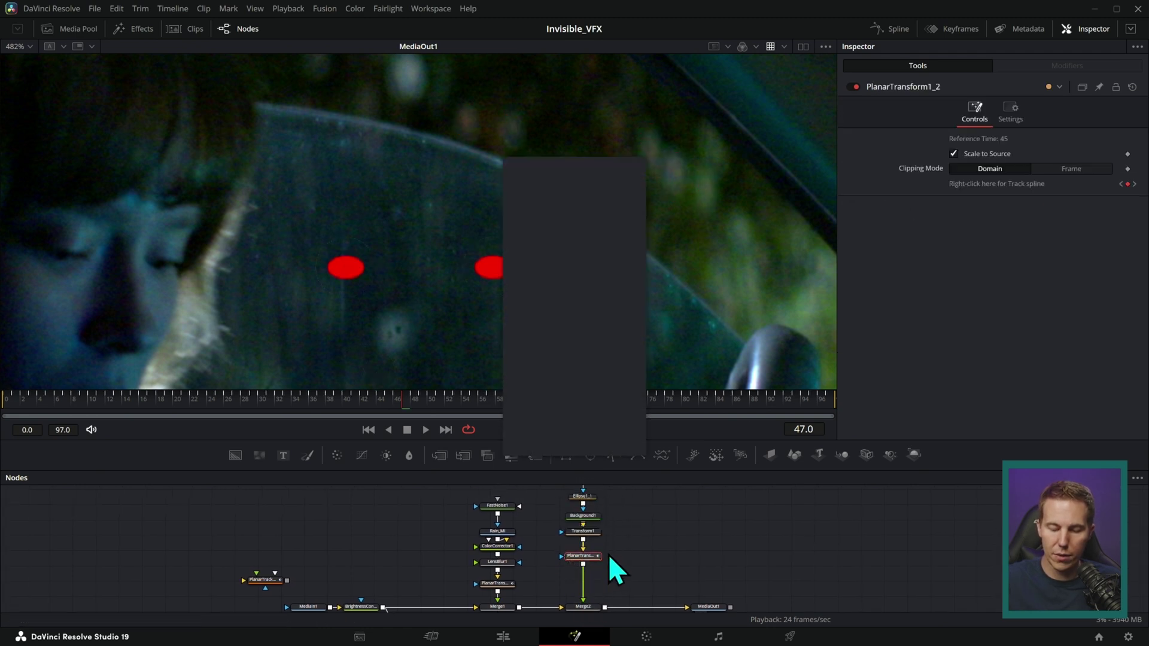
pyautogui.write('xf')
pyautogui.press('BackSpace')
pyautogui.press('BackSpace')
pyautogui.write('lens')
pyautogui.press('Return')
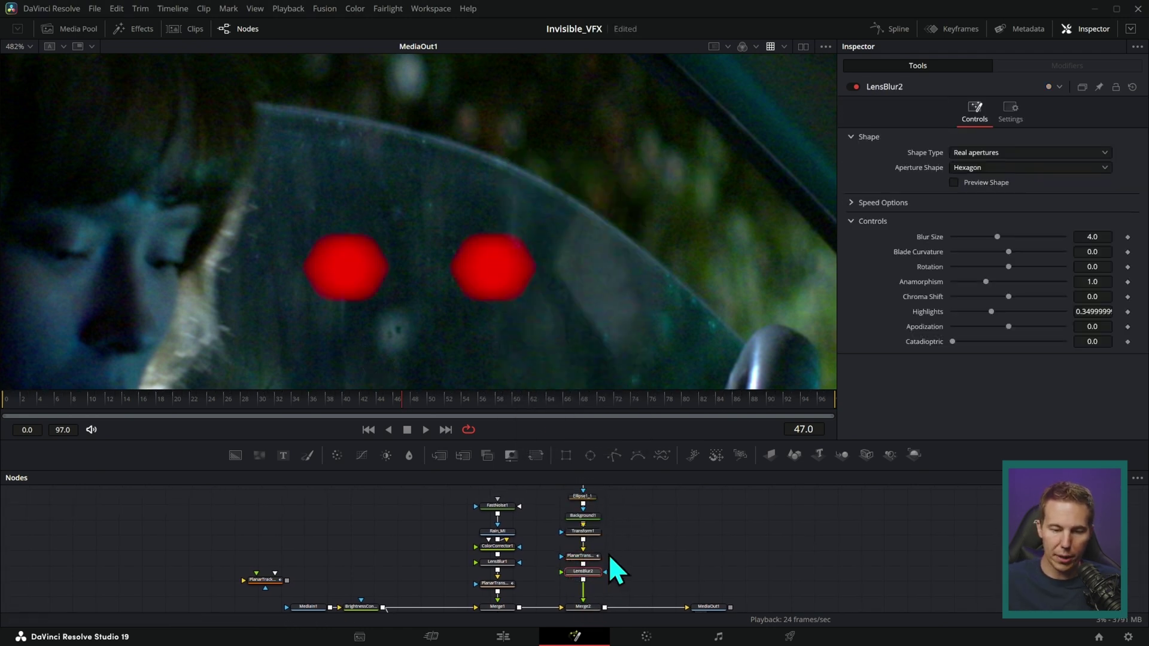
# Soften the red eyes, set their blend to 0.15, and reduce the lens blur size to 2.73.
pyautogui.moveTo(979, 240); pyautogui.dragTo(997, 245)
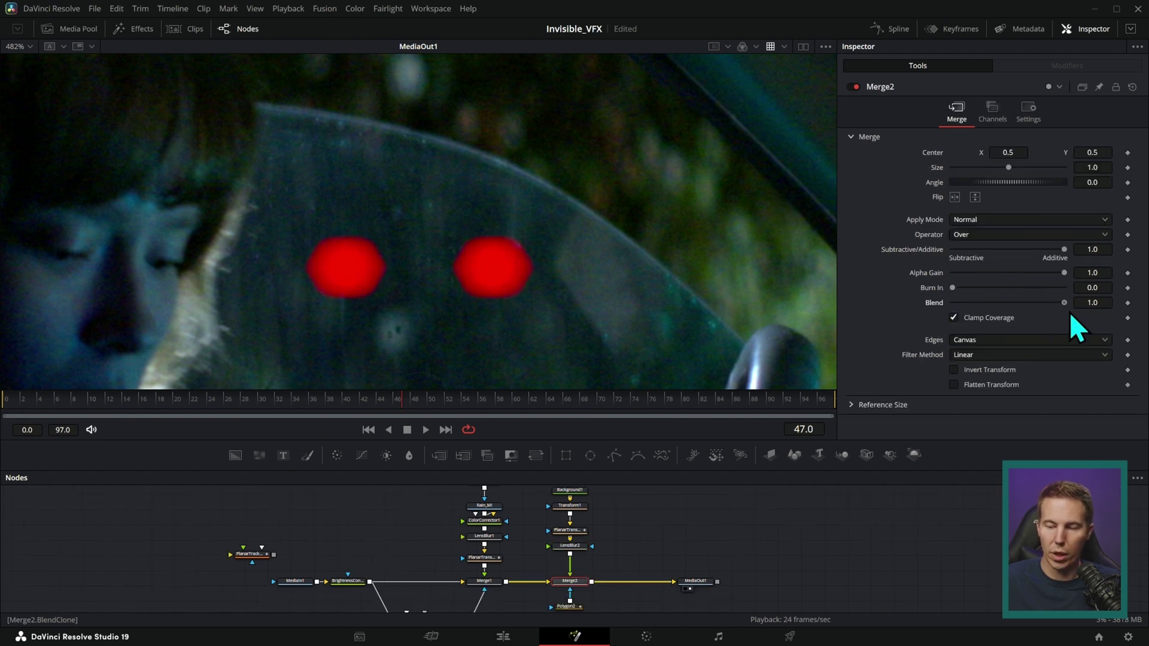
pyautogui.moveTo(1066, 309); pyautogui.dragTo(976, 314)
pyautogui.click(969, 303)
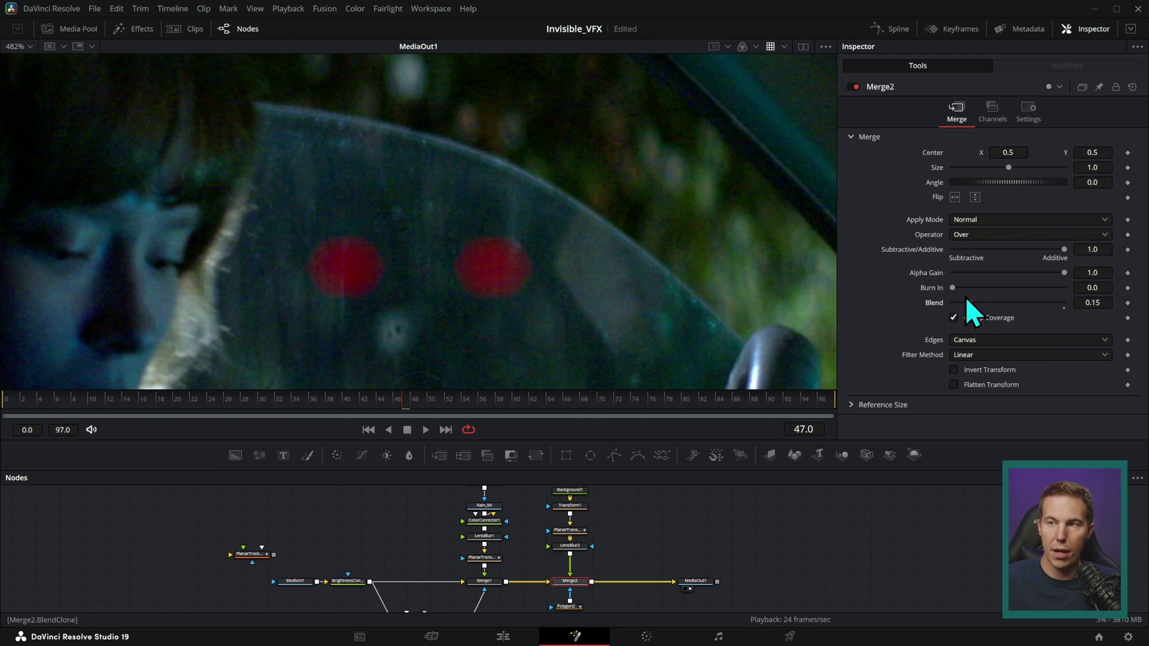
pyautogui.scroll(-5, 684, 300)
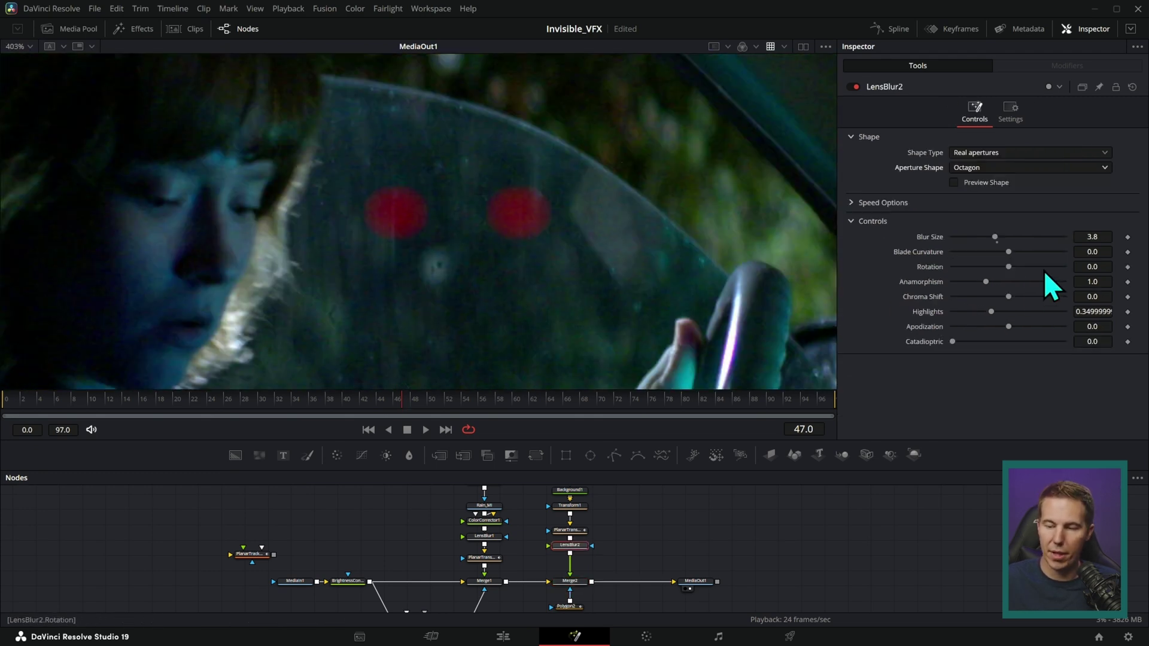
pyautogui.scroll(4, 563, 222)
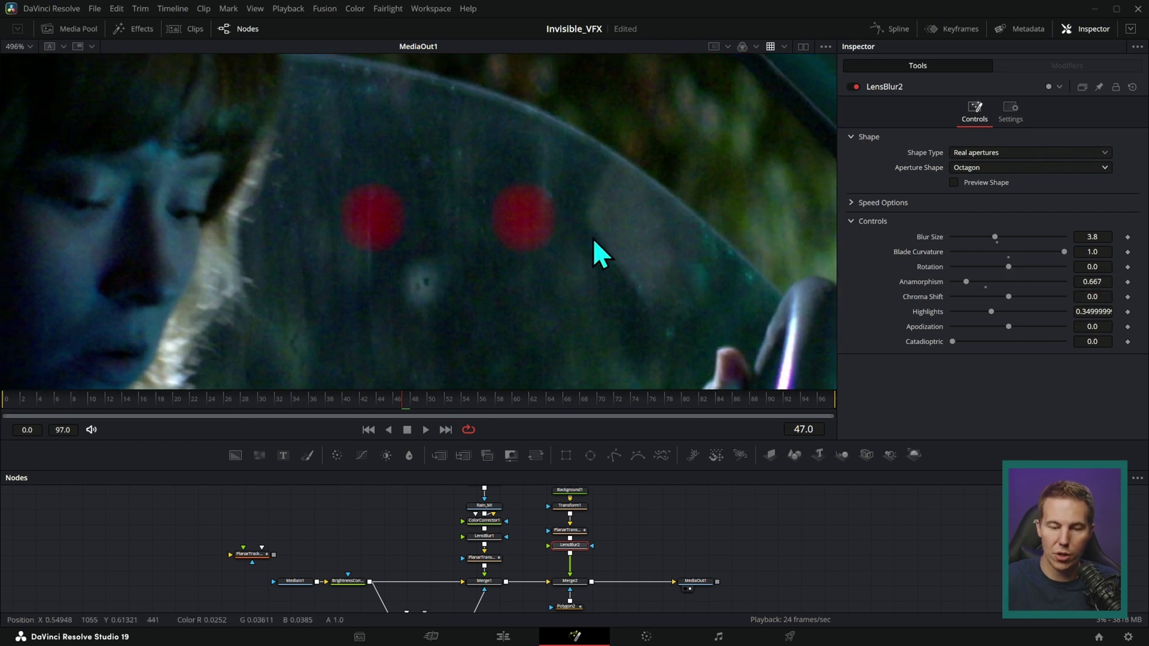
pyautogui.moveTo(994, 236); pyautogui.dragTo(977, 242)
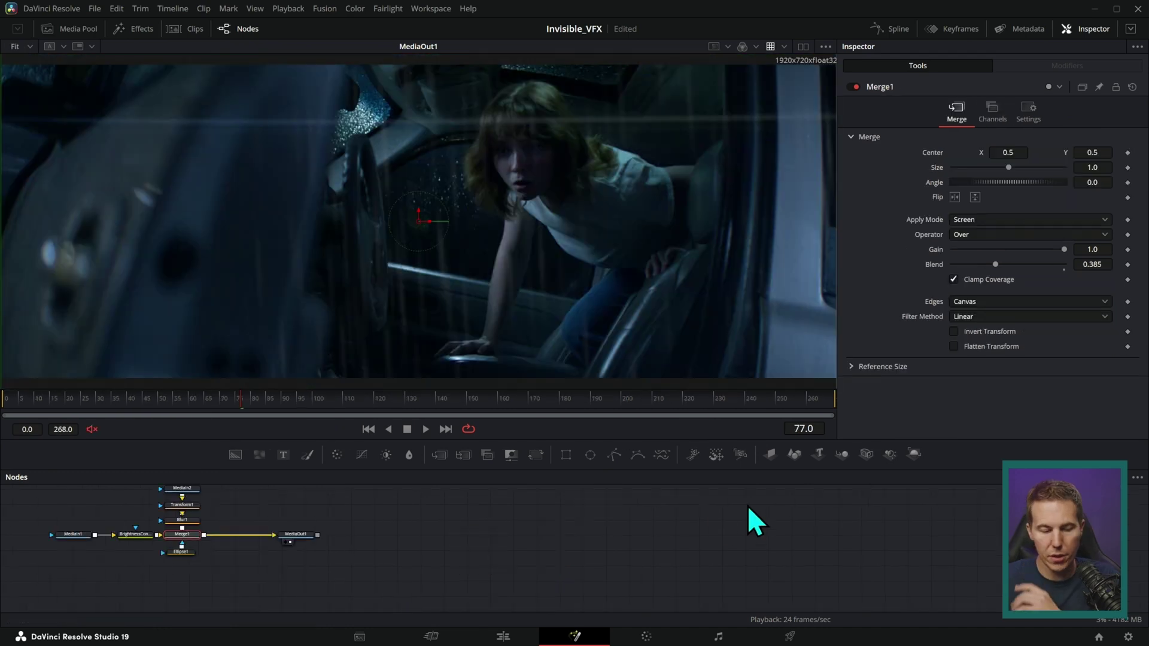
# Delete the old Blur1 node from the rain branch and make room for a new node.
pyautogui.scroll(5, 563, 526)
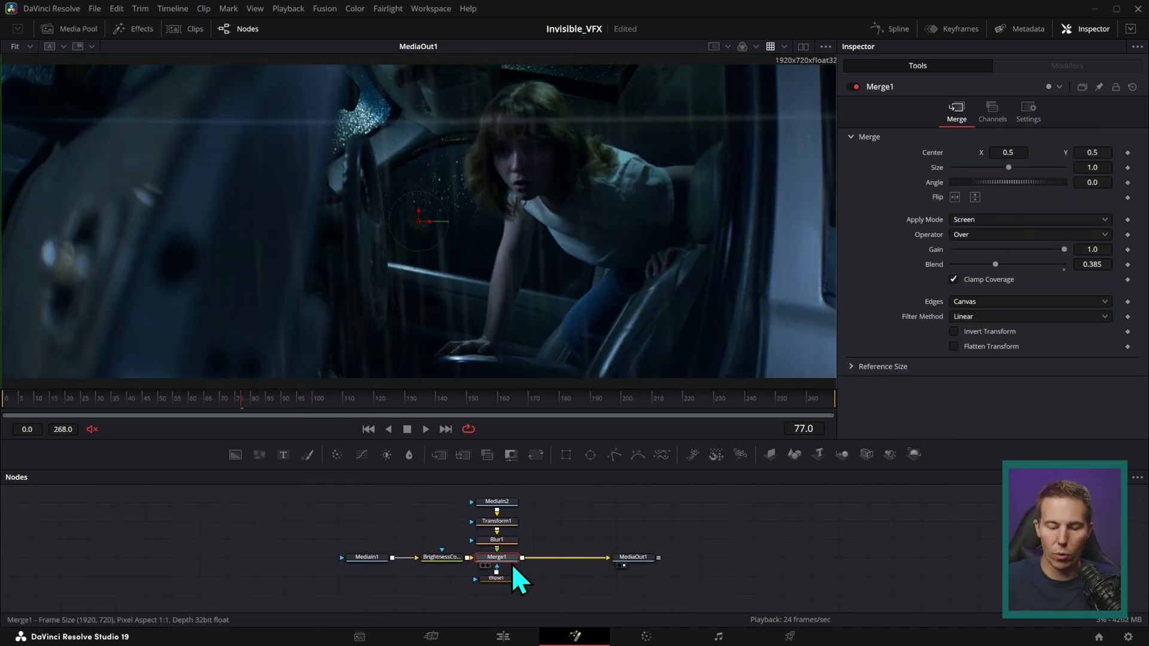
pyautogui.scroll(4, 704, 208)
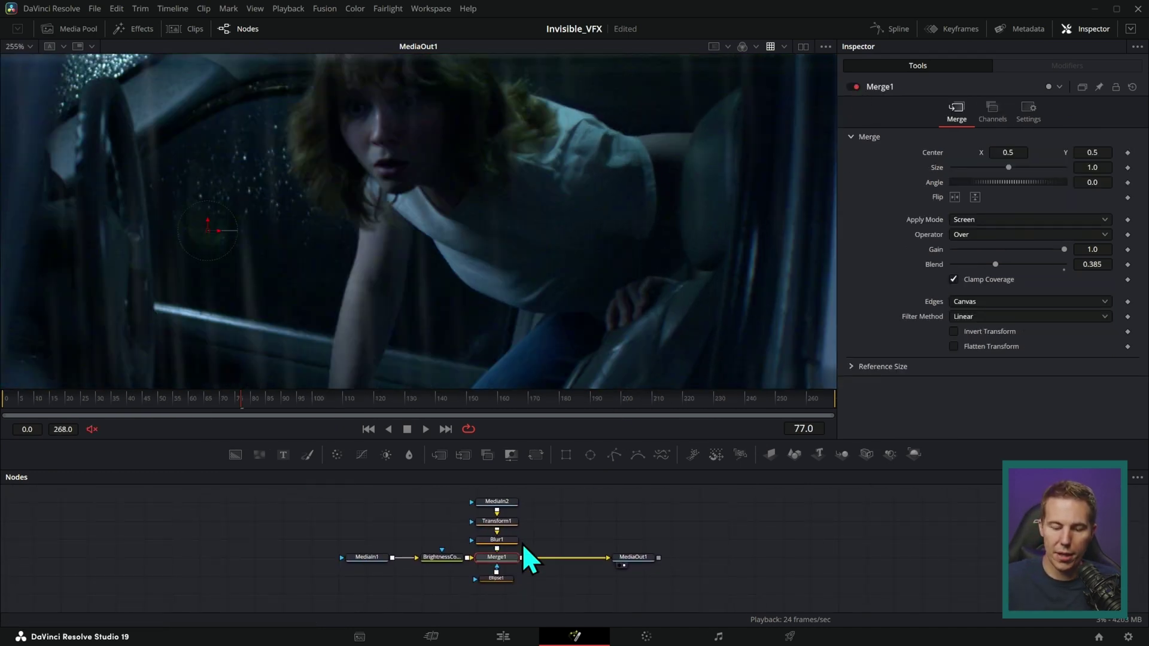
pyautogui.click(503, 541)
pyautogui.press('Delete')
pyautogui.scroll(3, 607, 238)
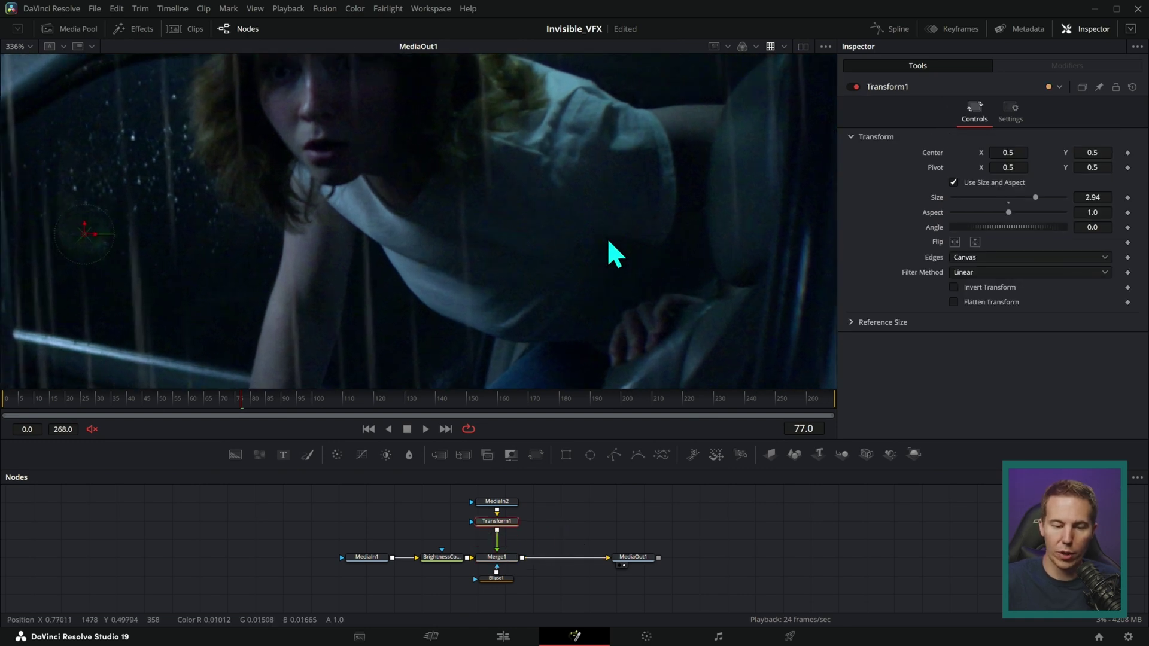
pyautogui.scroll(-3, 796, 317)
pyautogui.scroll(3, 710, 264)
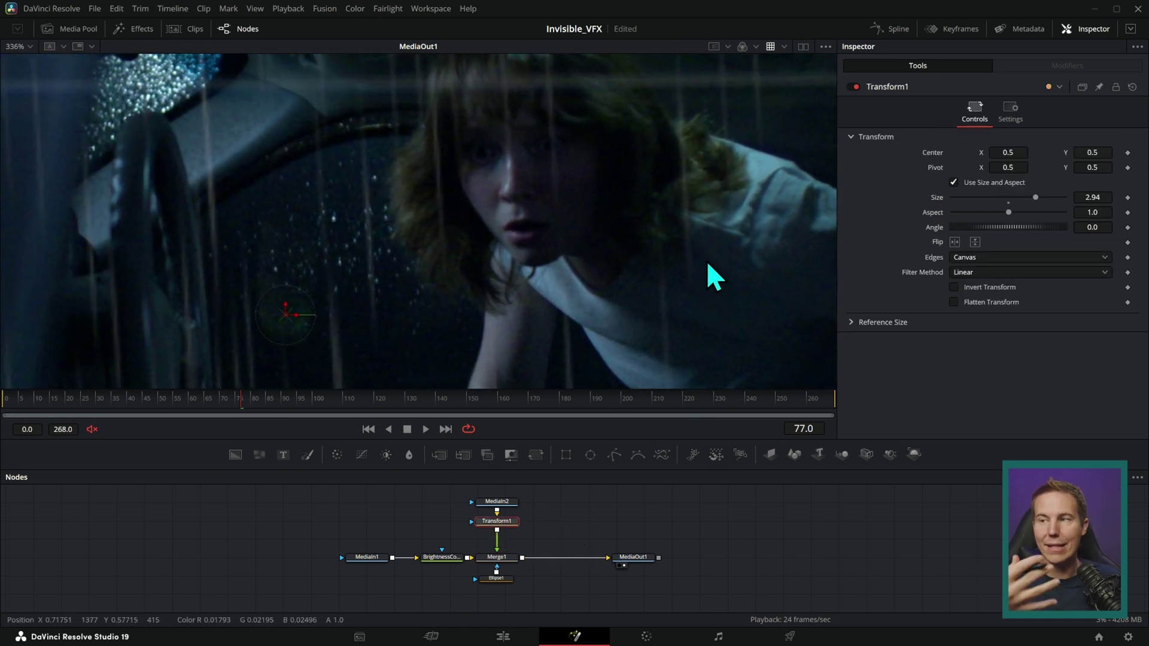
pyautogui.moveTo(523, 501); pyautogui.dragTo(513, 526)
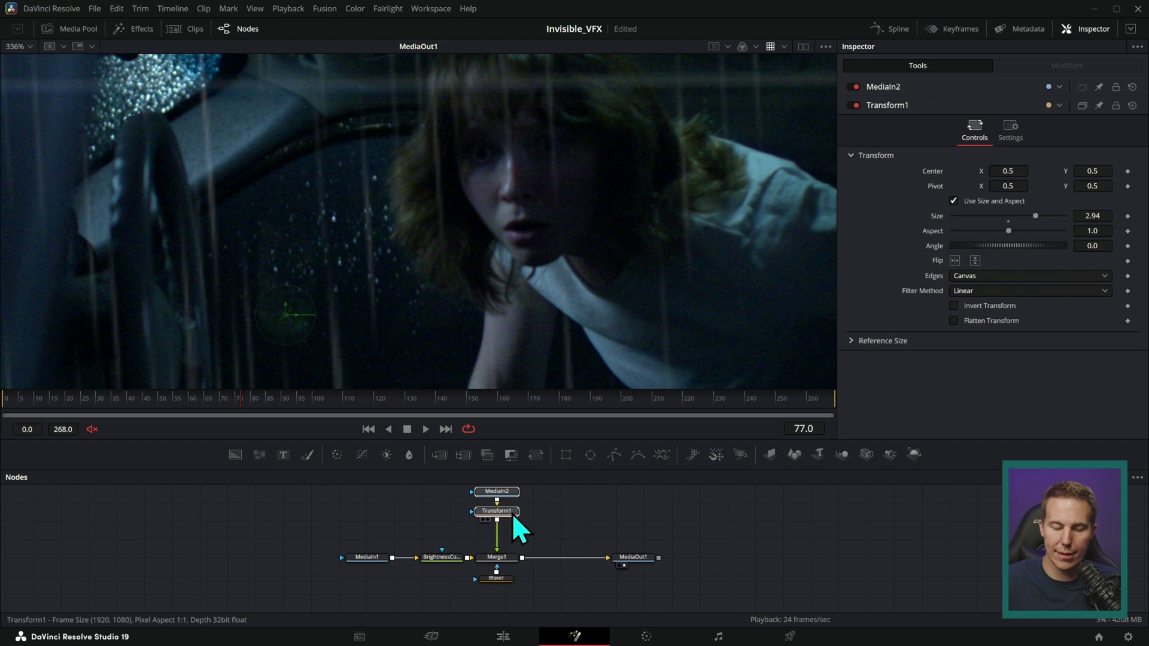
# Add a Lens Blur to the rain with Blade Curvature 1.0 and Anamorphism 0.667.
pyautogui.hotkey('shift', 'space')
pyautogui.write('lens')
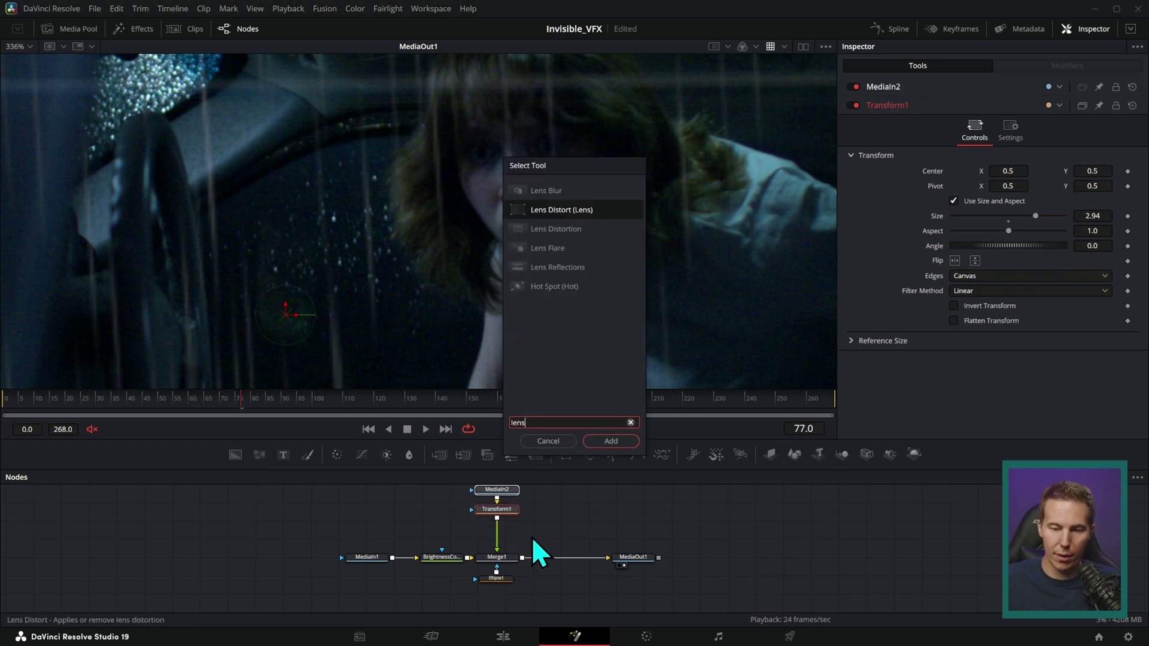
pyautogui.press('Return')
pyautogui.moveTo(1008, 251); pyautogui.dragTo(1064, 252)
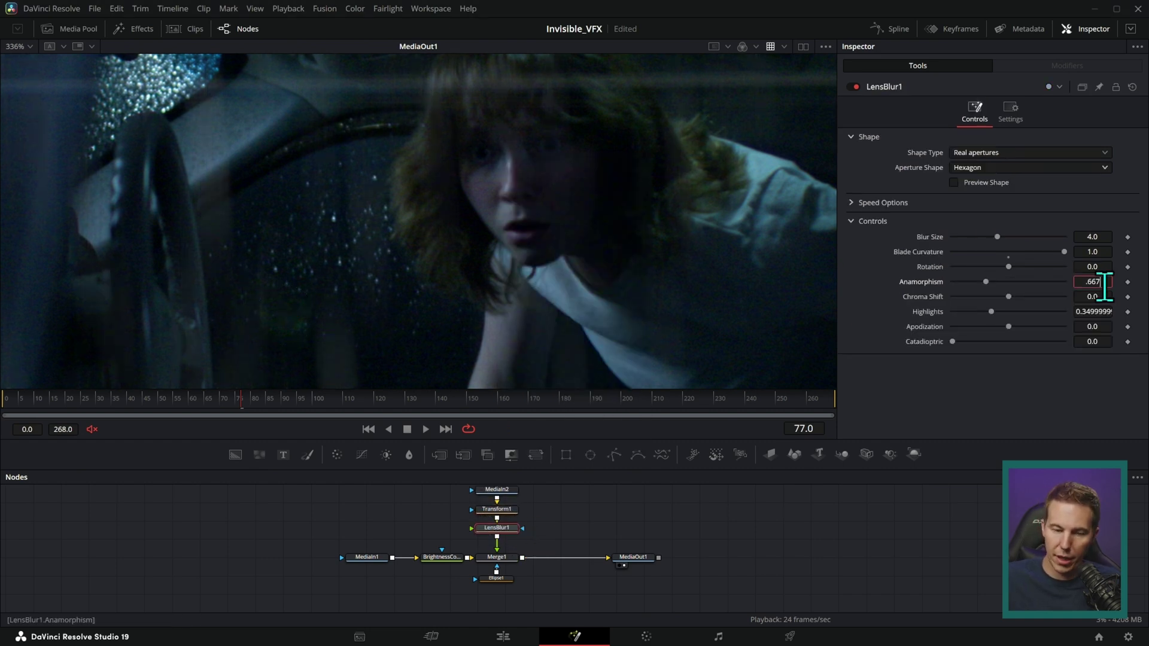
pyautogui.moveTo(985, 282); pyautogui.dragTo(966, 281)
pyautogui.moveTo(996, 237)
pyautogui.mouseDown()
pyautogui.moveTo(956, 243)
pyautogui.moveTo(991, 246)
pyautogui.mouseUp()
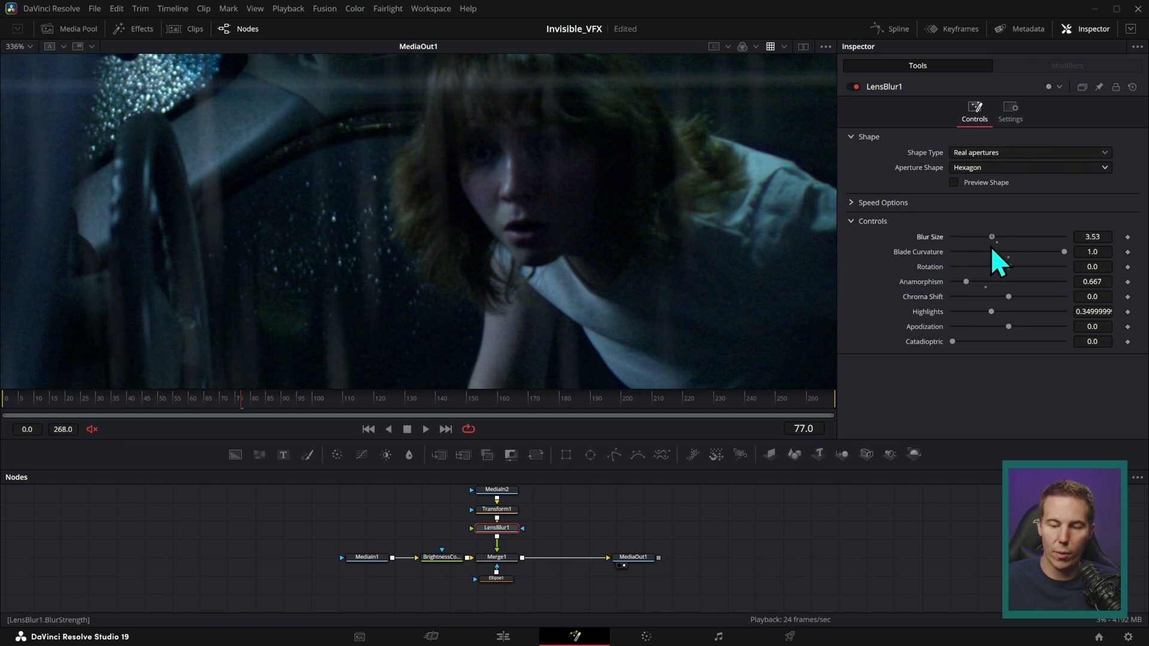
# Play the rain shot, raise the lens blur size to 4.22, and bypass it to compare.
pyautogui.press('space')
pyautogui.scroll(-5, 706, 276)
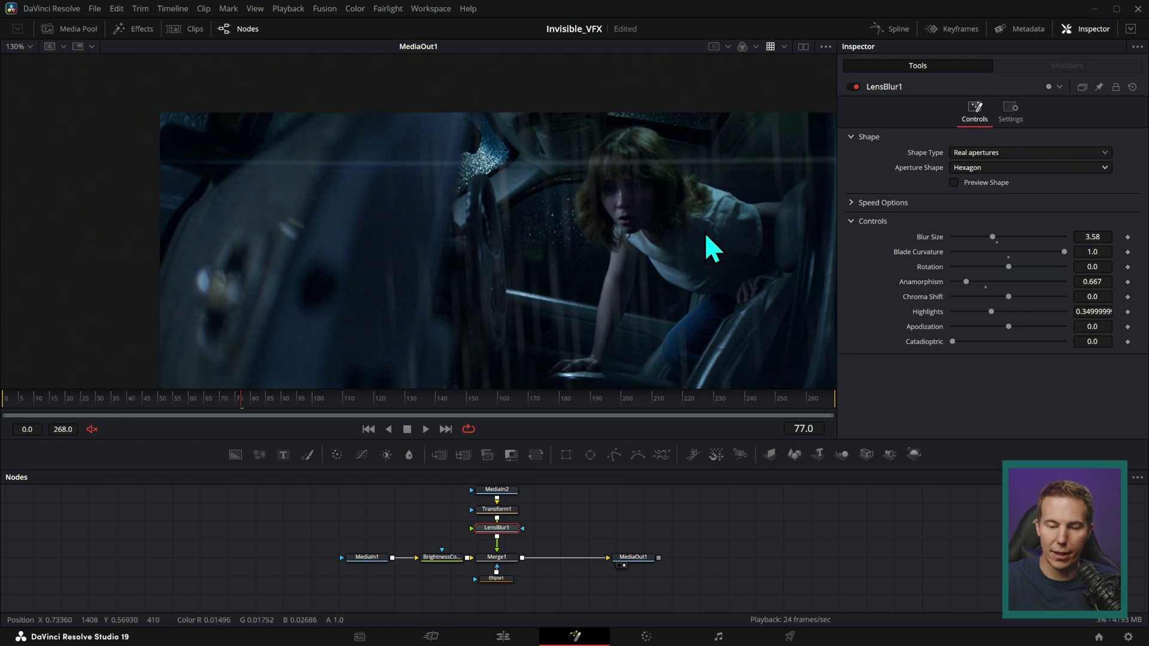
pyautogui.moveTo(992, 238); pyautogui.dragTo(992, 245)
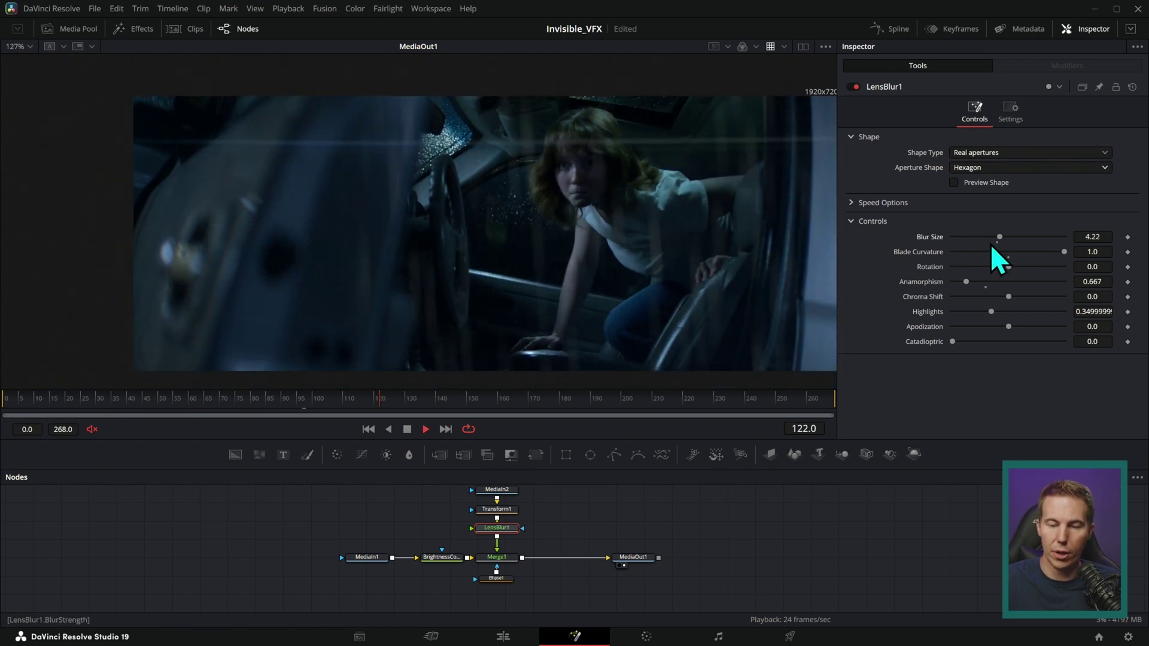
pyautogui.click(853, 87)
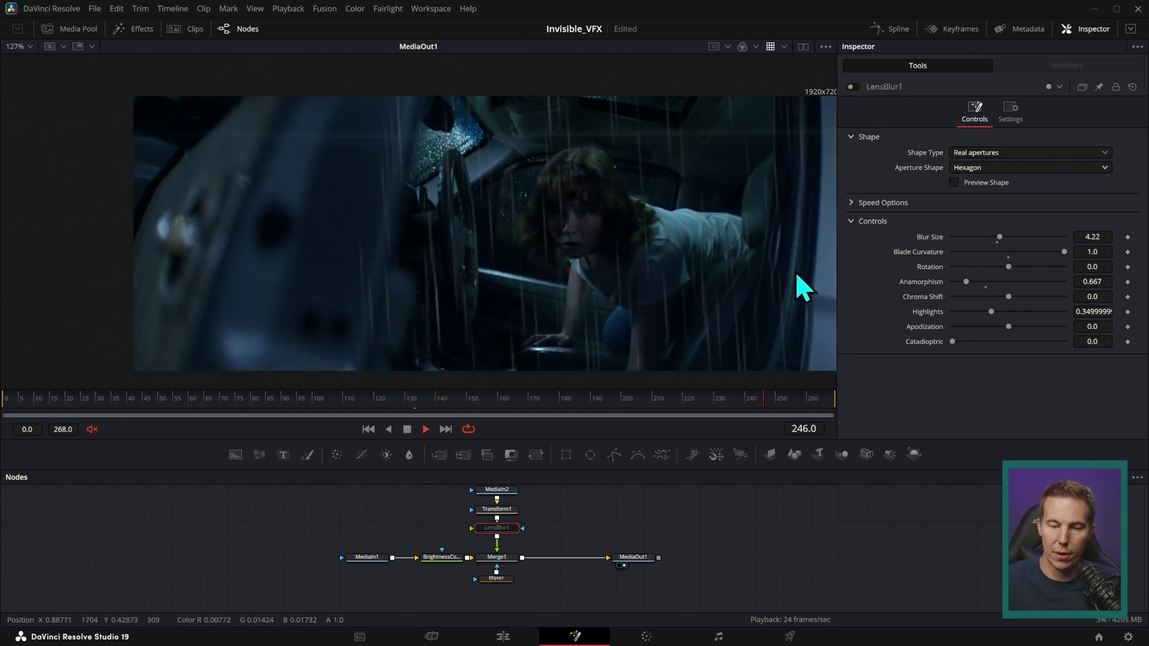
pyautogui.press('space')
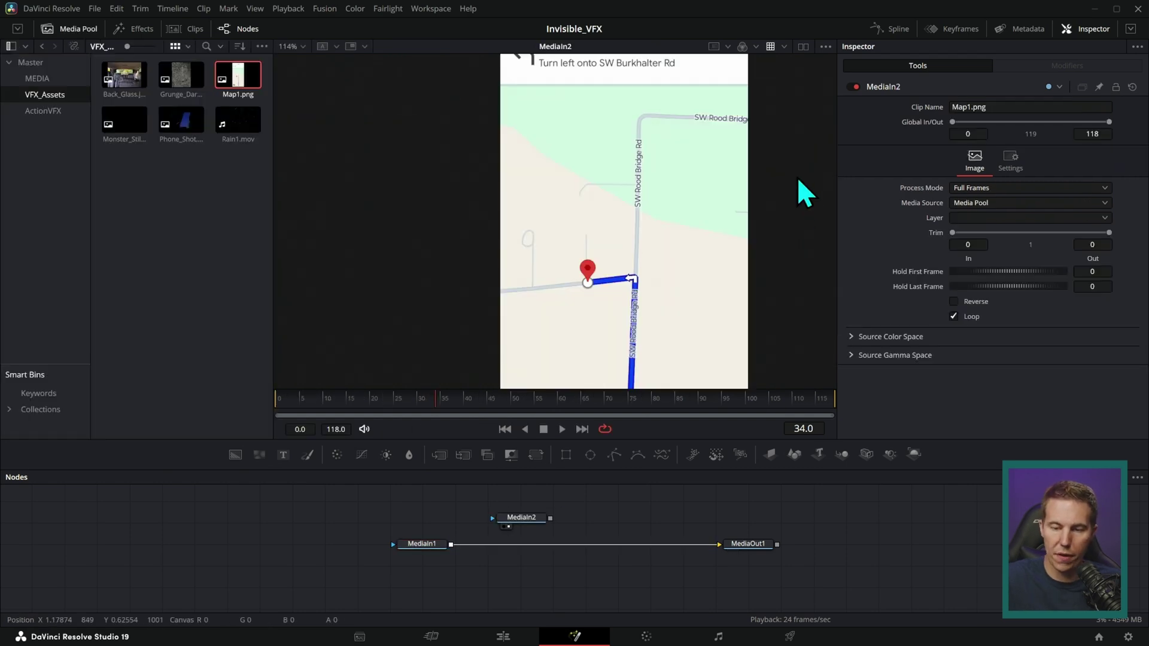
# Scale Map1.png to 0.34 and tilt it over the phone screen, then delete its Transform.
pyautogui.scroll(-4, 731, 264)
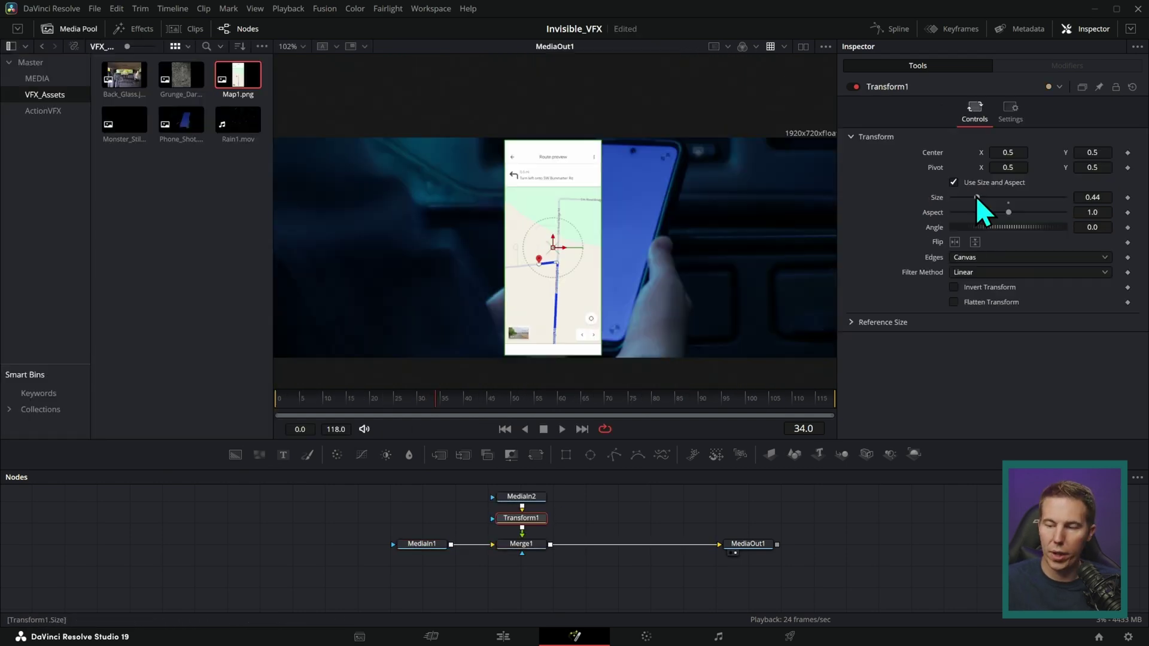
pyautogui.moveTo(975, 197); pyautogui.dragTo(970, 199)
pyautogui.moveTo(564, 231); pyautogui.dragTo(598, 239)
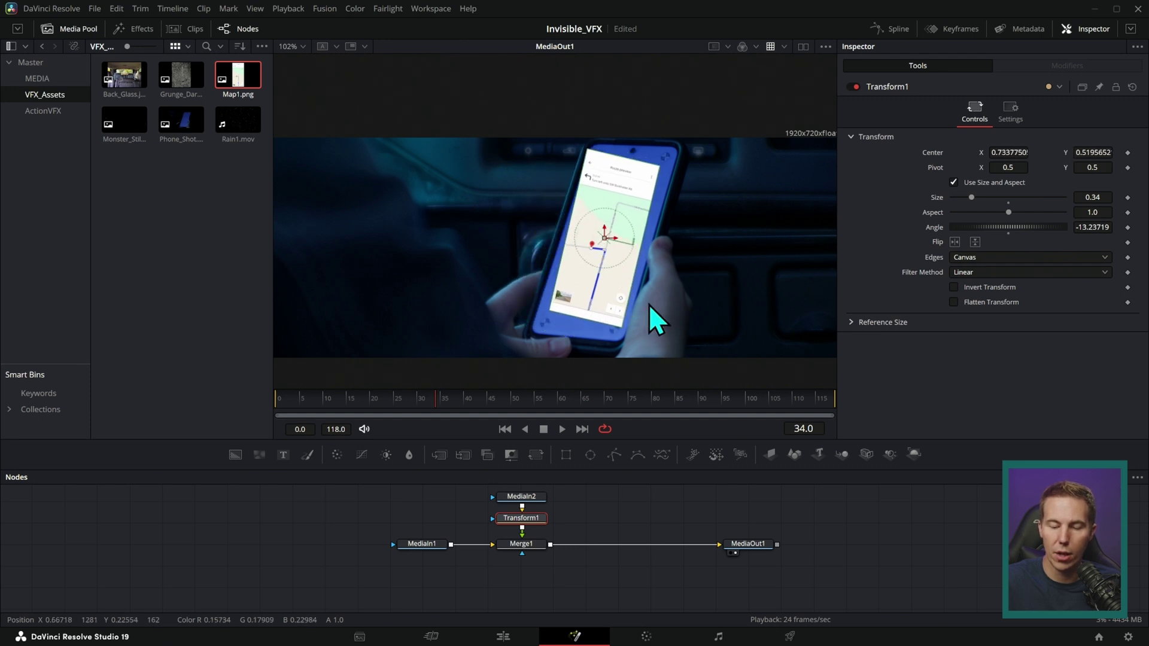
pyautogui.scroll(3, 658, 299)
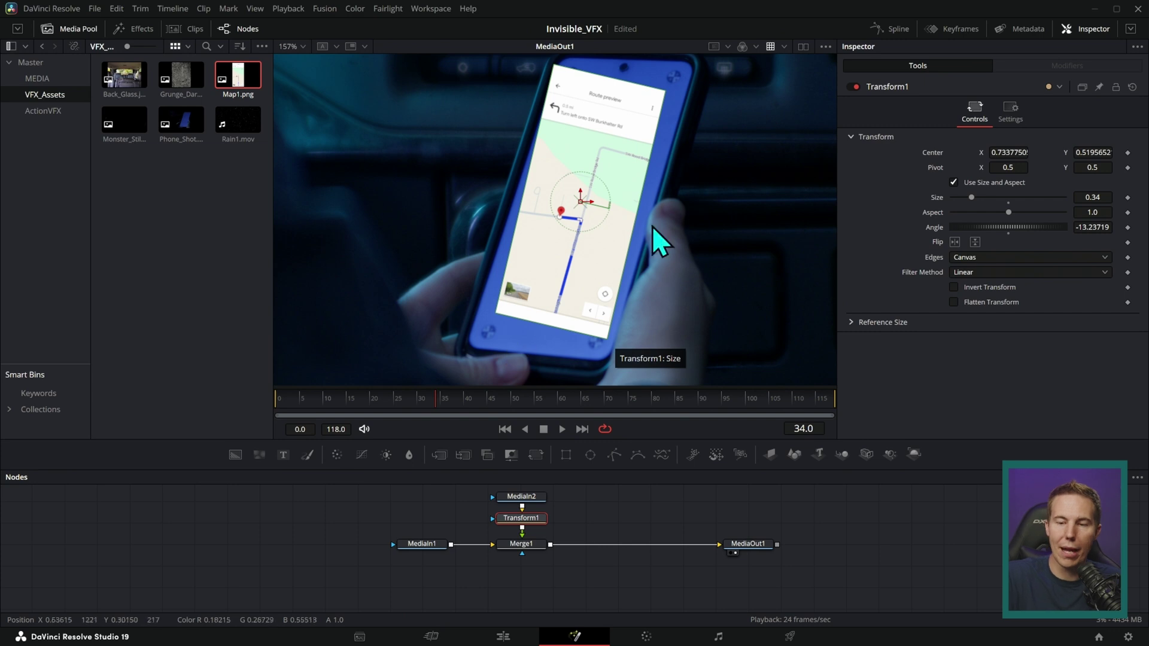
pyautogui.press('Delete')
pyautogui.hotkey('shift', 'space')
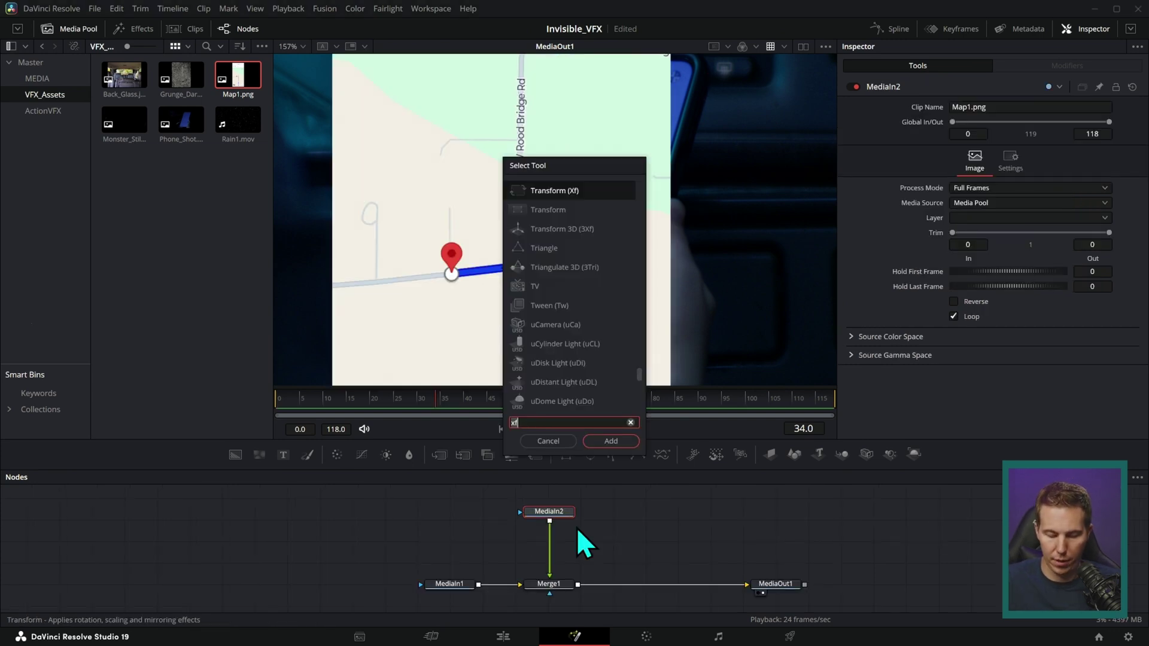
# Add a Corner Positioner to the map and drag its corners onto the phone screen's corners.
pyautogui.write('corn')
pyautogui.press('Return')
pyautogui.scroll(-4, 670, 80)
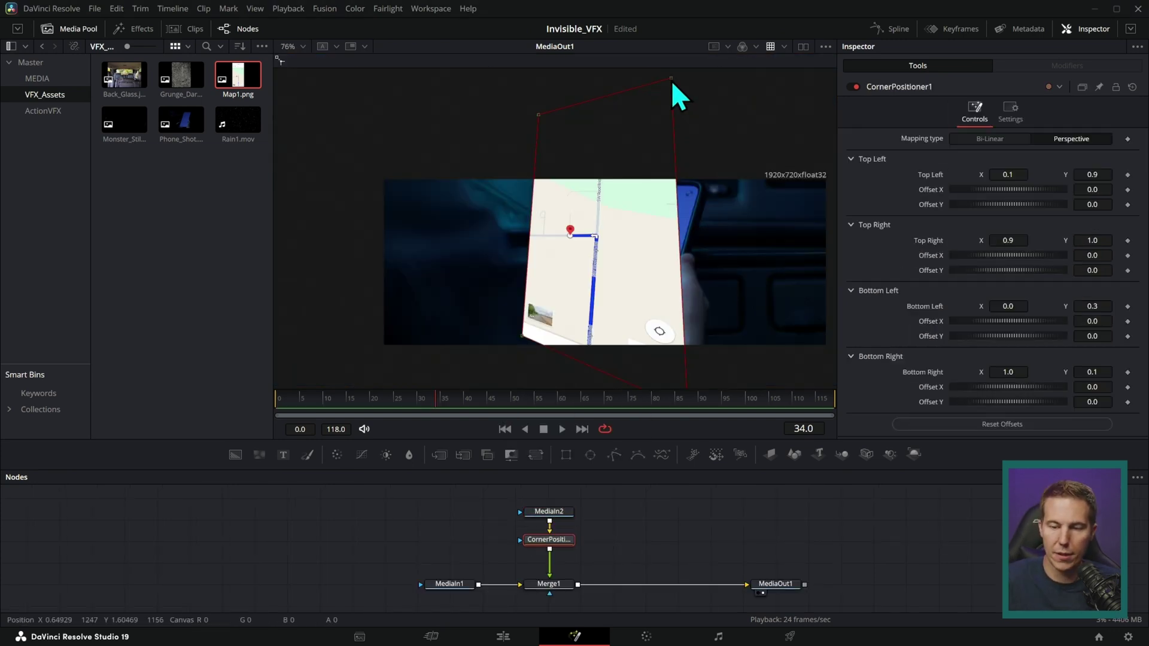
pyautogui.moveTo(681, 181); pyautogui.dragTo(696, 183)
pyautogui.moveTo(541, 120); pyautogui.dragTo(633, 180)
pyautogui.moveTo(524, 335); pyautogui.dragTo(588, 325)
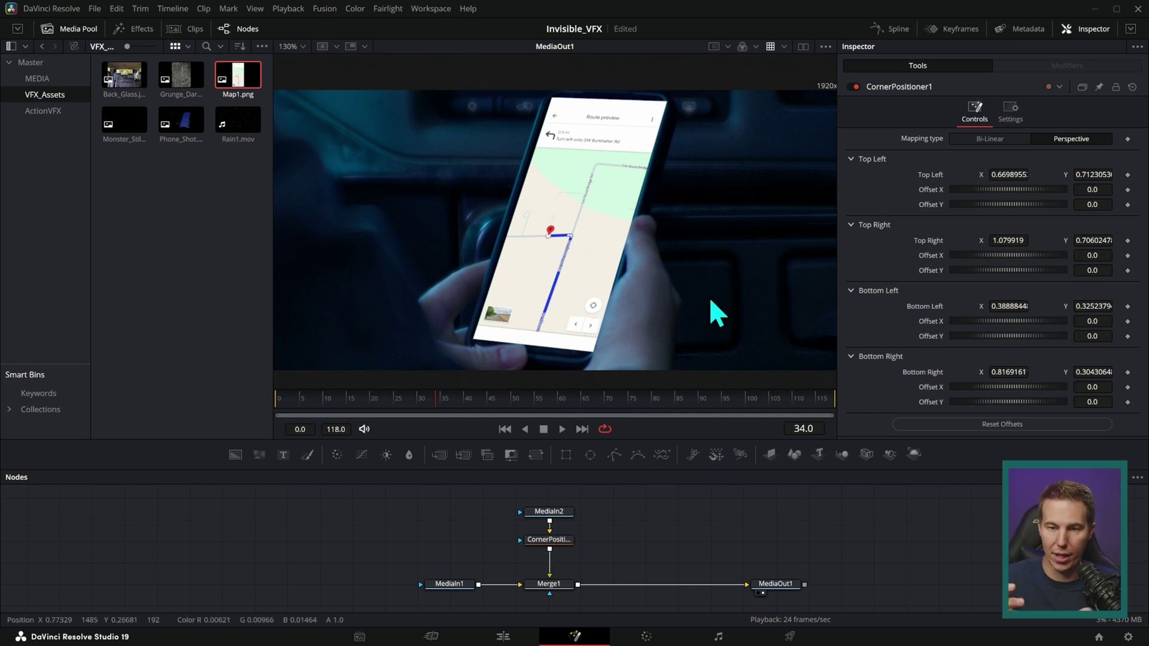
pyautogui.scroll(4, 648, 234)
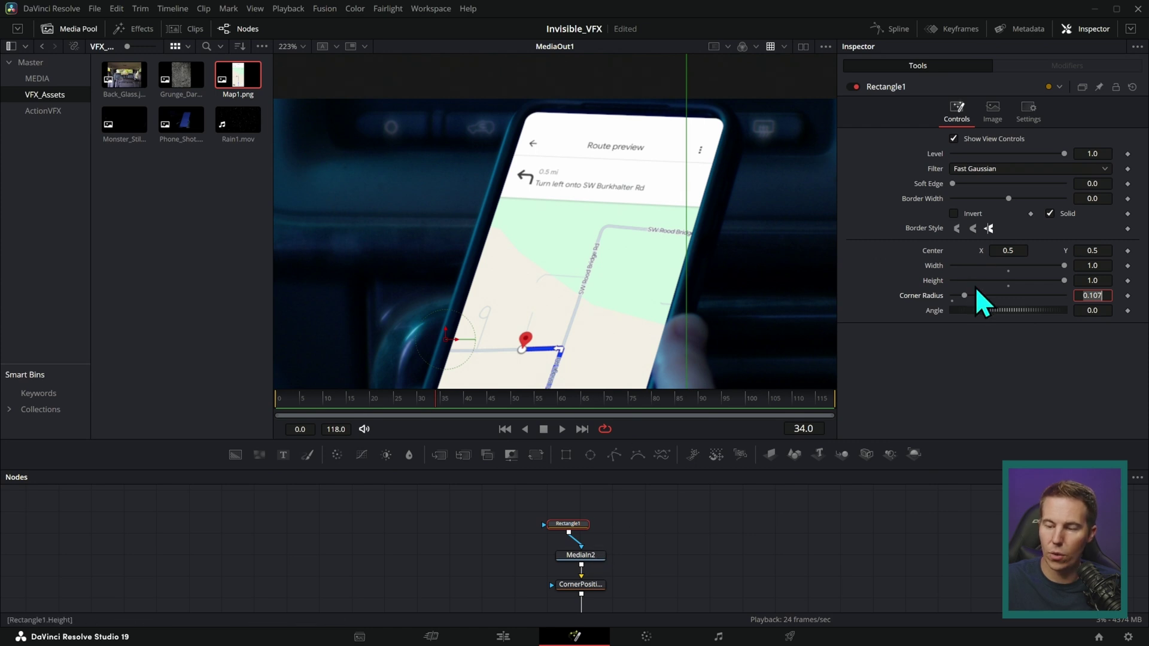
# Raise the map's Fast Gaussian blur size to about 6.4 and zoom the viewer out.
pyautogui.moveTo(974, 296)
pyautogui.mouseDown()
pyautogui.moveTo(965, 296)
pyautogui.moveTo(989, 299)
pyautogui.moveTo(978, 304)
pyautogui.mouseUp()
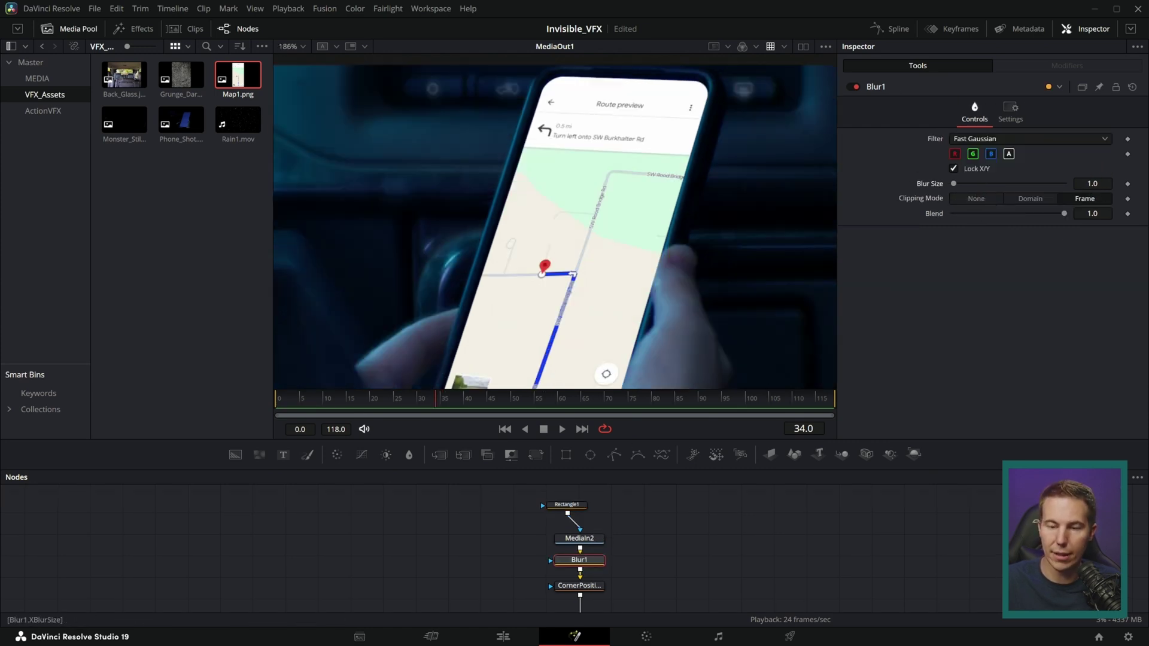
pyautogui.scroll(5, 717, 326)
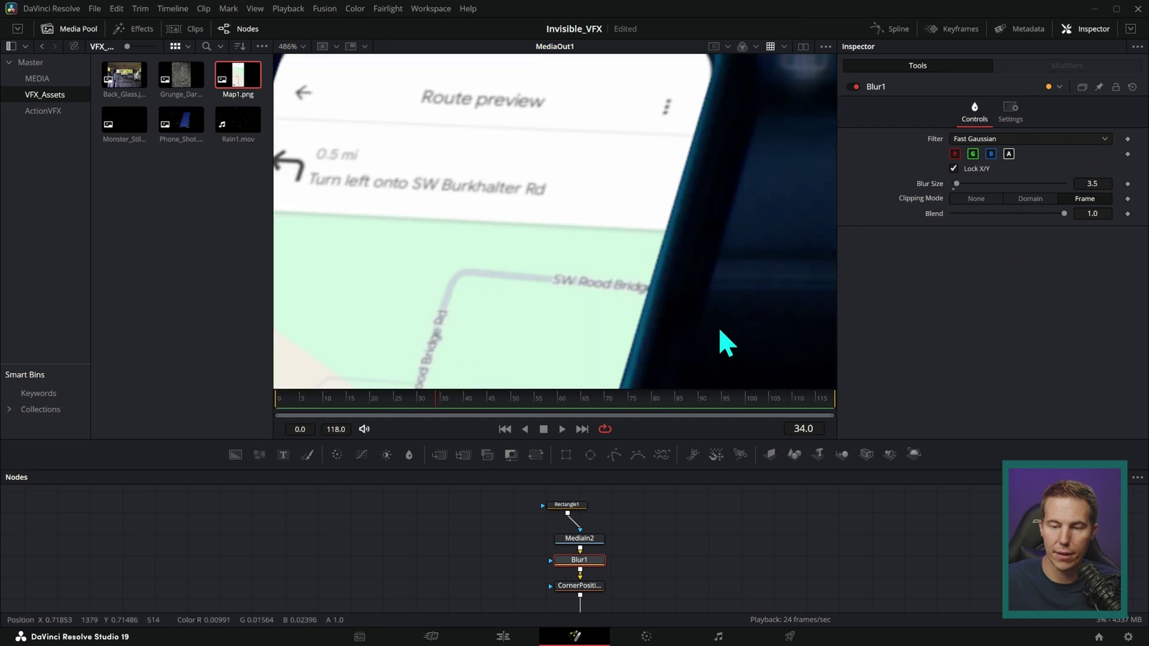
pyautogui.scroll(2, 755, 227)
pyautogui.scroll(4, 756, 263)
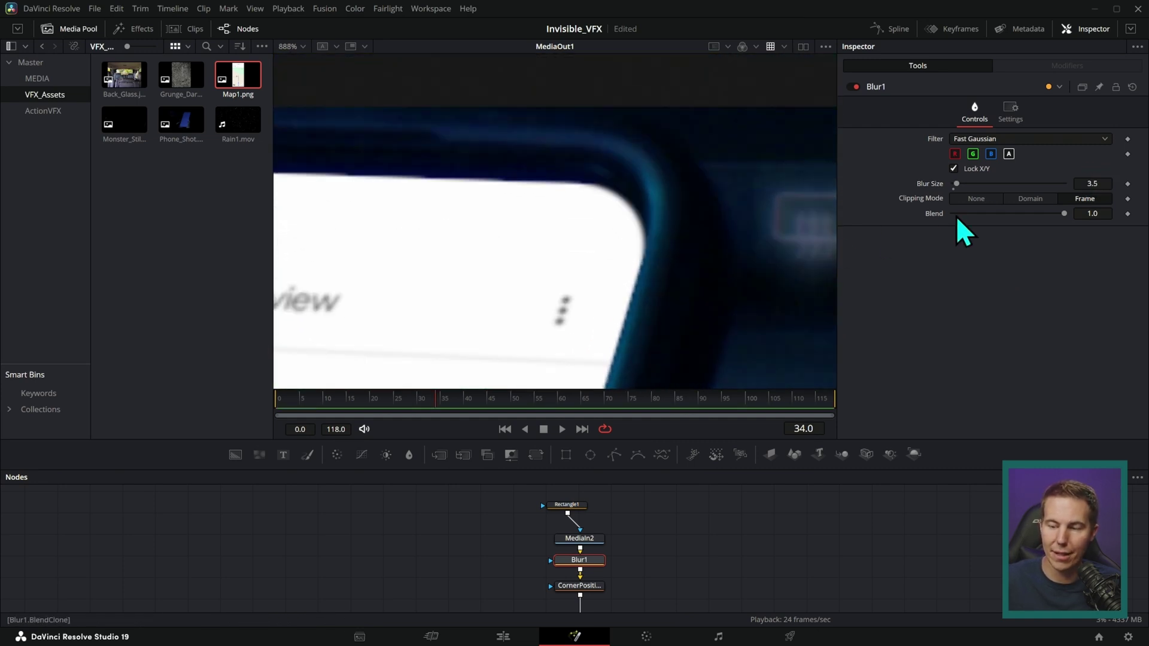
pyautogui.moveTo(956, 185); pyautogui.dragTo(942, 197)
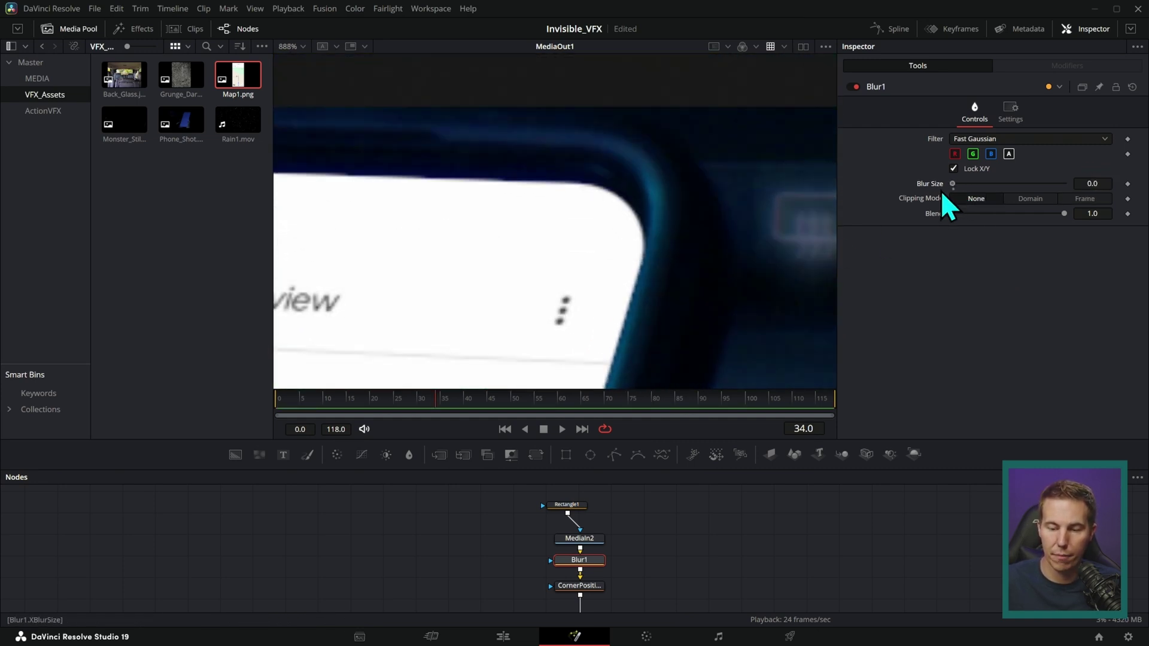
pyautogui.scroll(-3, 747, 276)
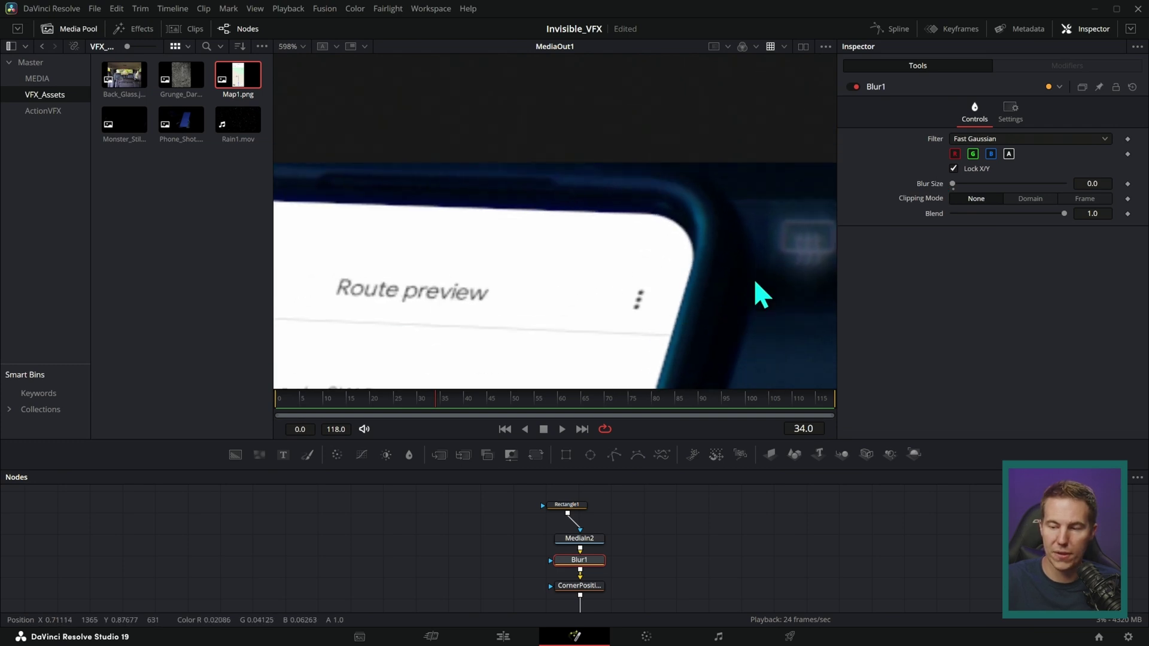
pyautogui.moveTo(956, 184); pyautogui.dragTo(961, 184)
pyautogui.scroll(-10, 699, 320)
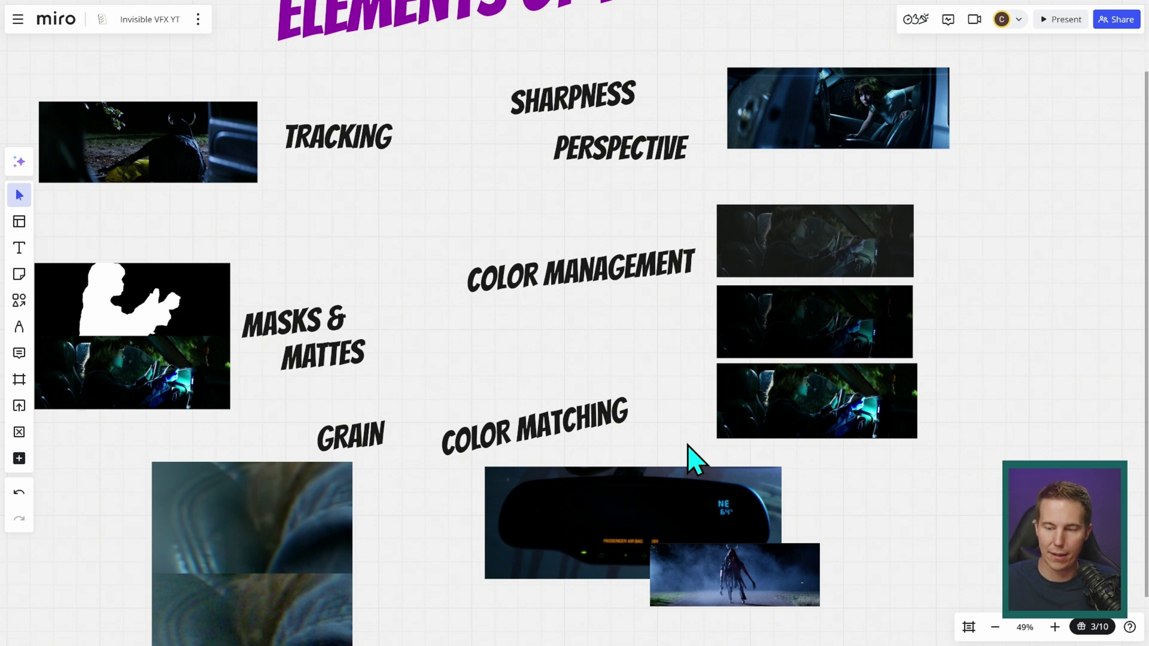
# Draw a red X over the middle car-interior frame among the colour-management stills.
pyautogui.scroll(10, 880, 246)
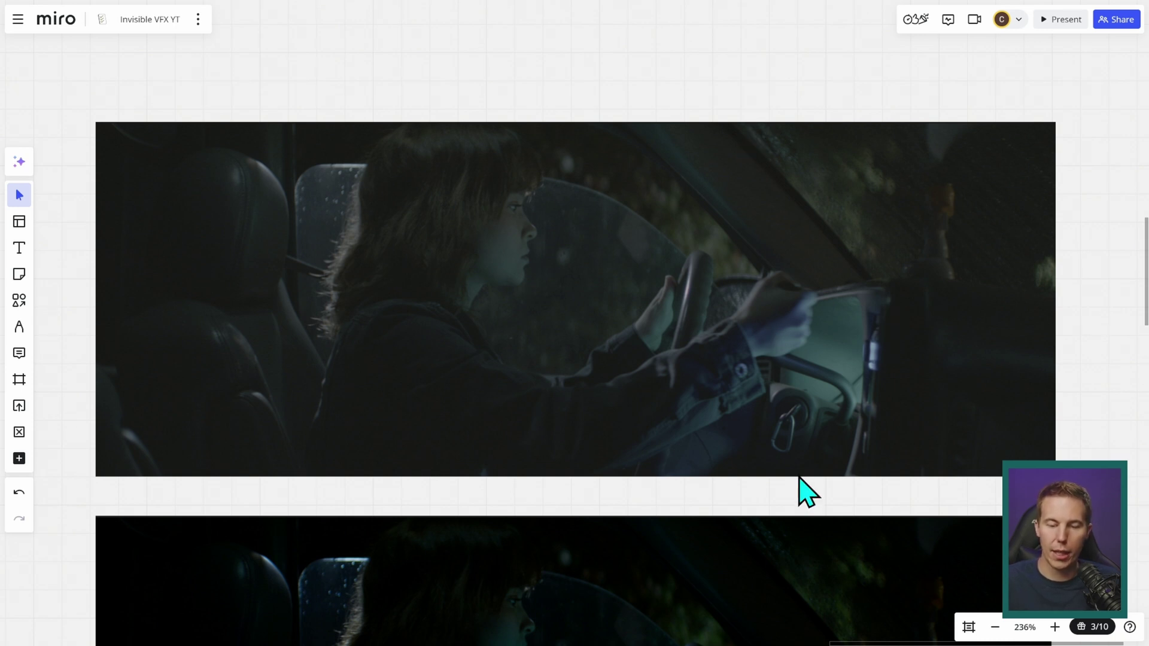
pyautogui.scroll(-2, 800, 487)
pyautogui.moveTo(795, 398); pyautogui.dragTo(788, 169)
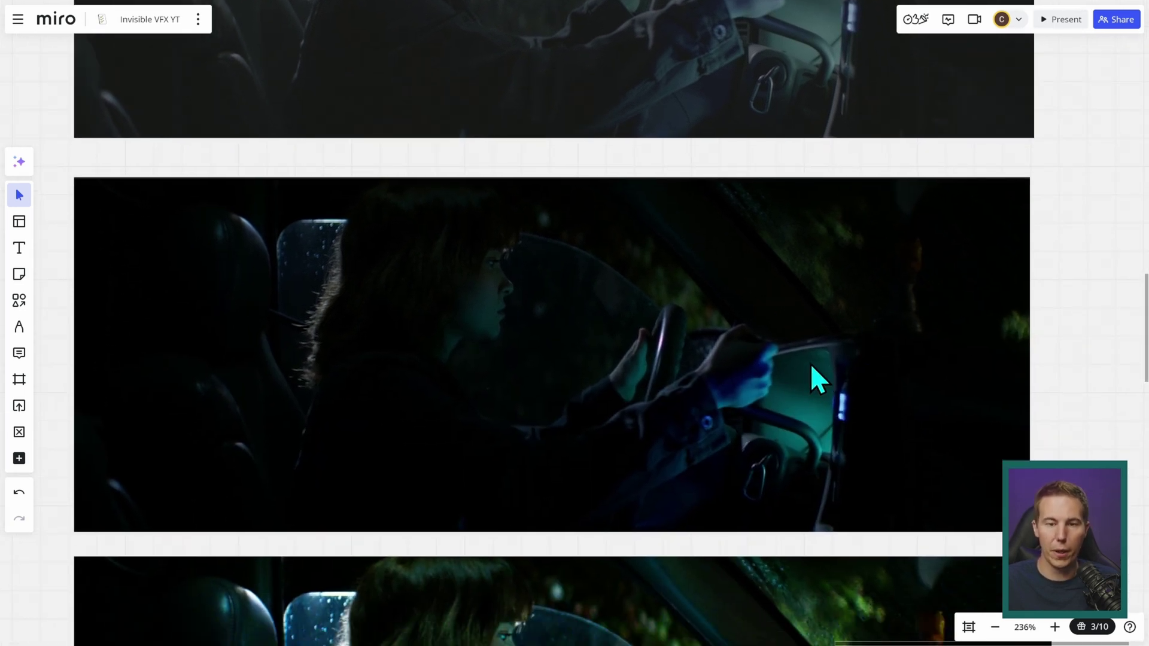
pyautogui.moveTo(768, 231); pyautogui.dragTo(741, 266)
pyautogui.moveTo(741, 238); pyautogui.dragTo(778, 264)
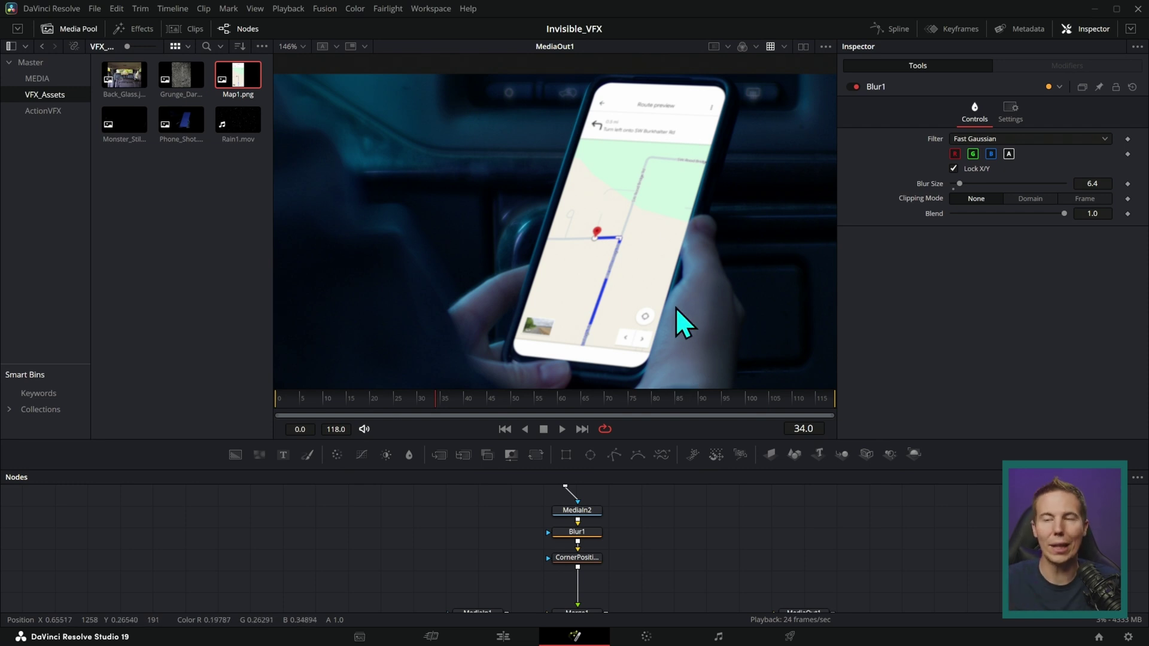
# In the Edit timeline's Timeline Settings, change Color science to DaVinci YRGB.
pyautogui.click(30, 62)
pyautogui.rightClick(238, 71)
pyautogui.moveTo(353, 74)
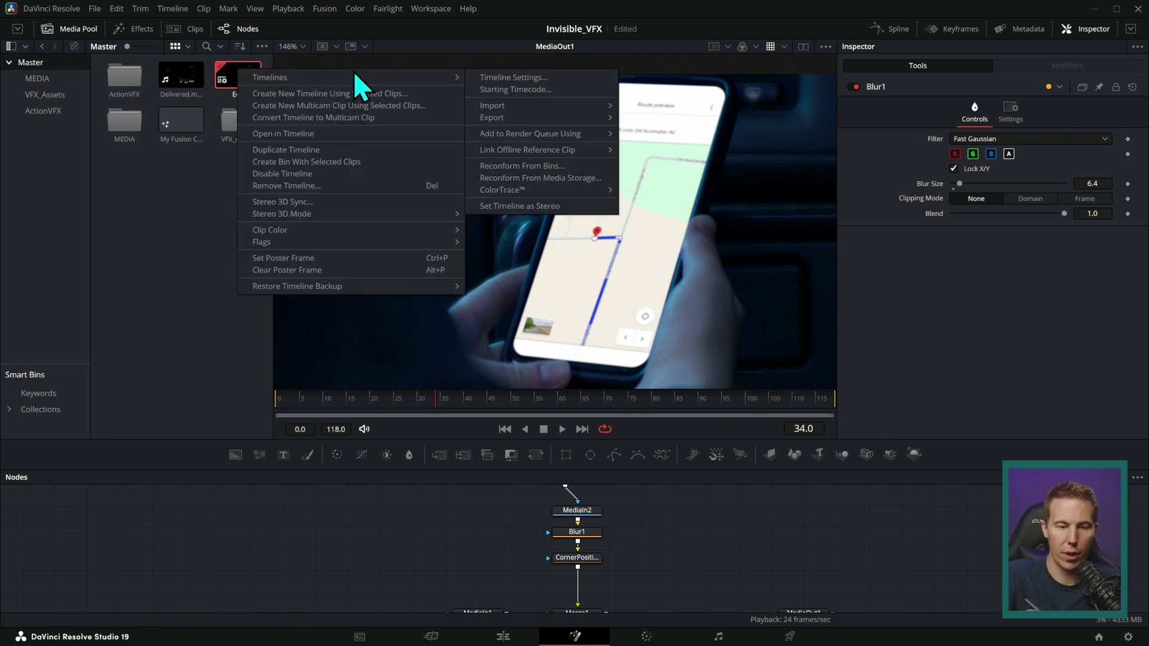
pyautogui.click(520, 78)
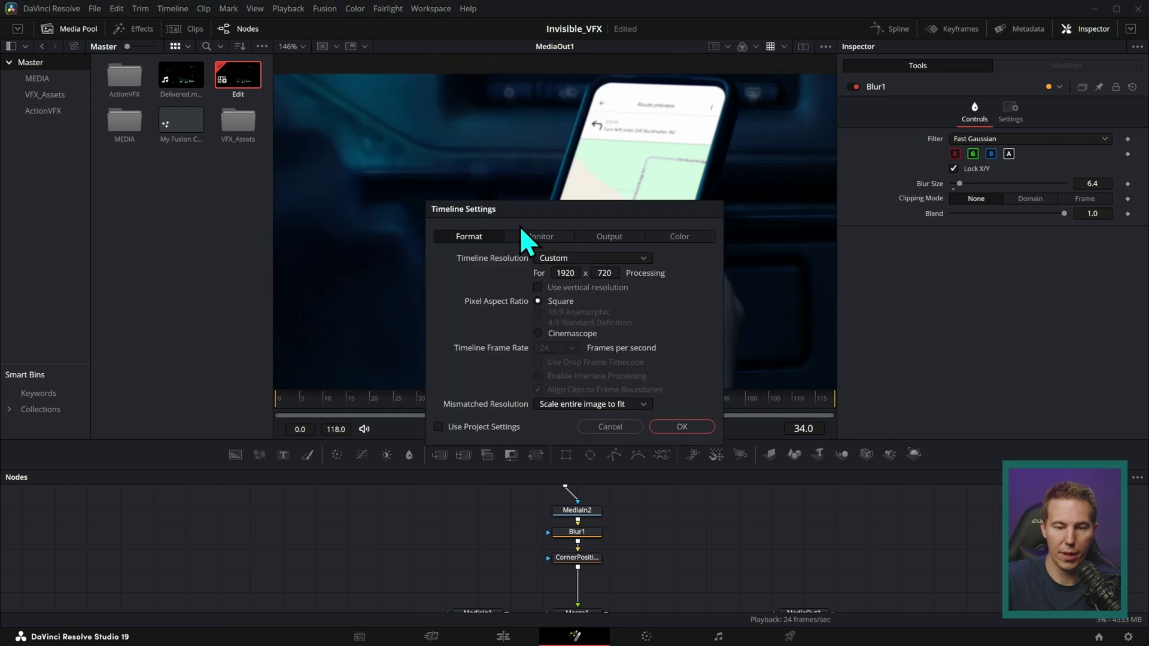
pyautogui.click(595, 234)
pyautogui.click(651, 237)
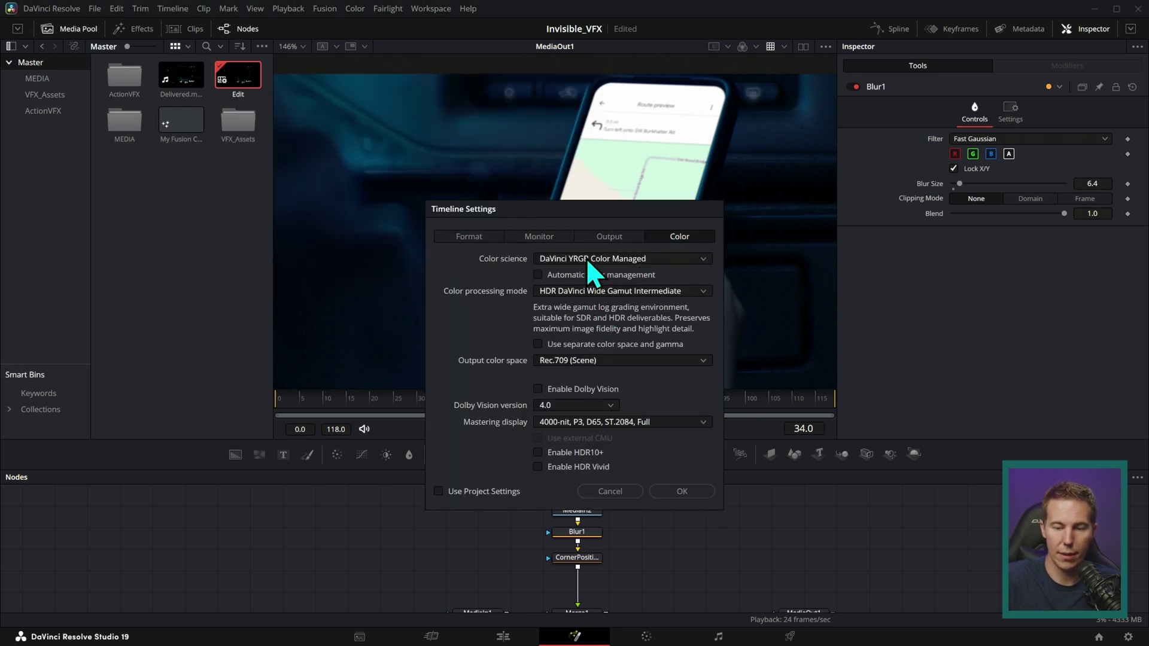
pyautogui.click(588, 261)
pyautogui.click(597, 275)
pyautogui.click(681, 439)
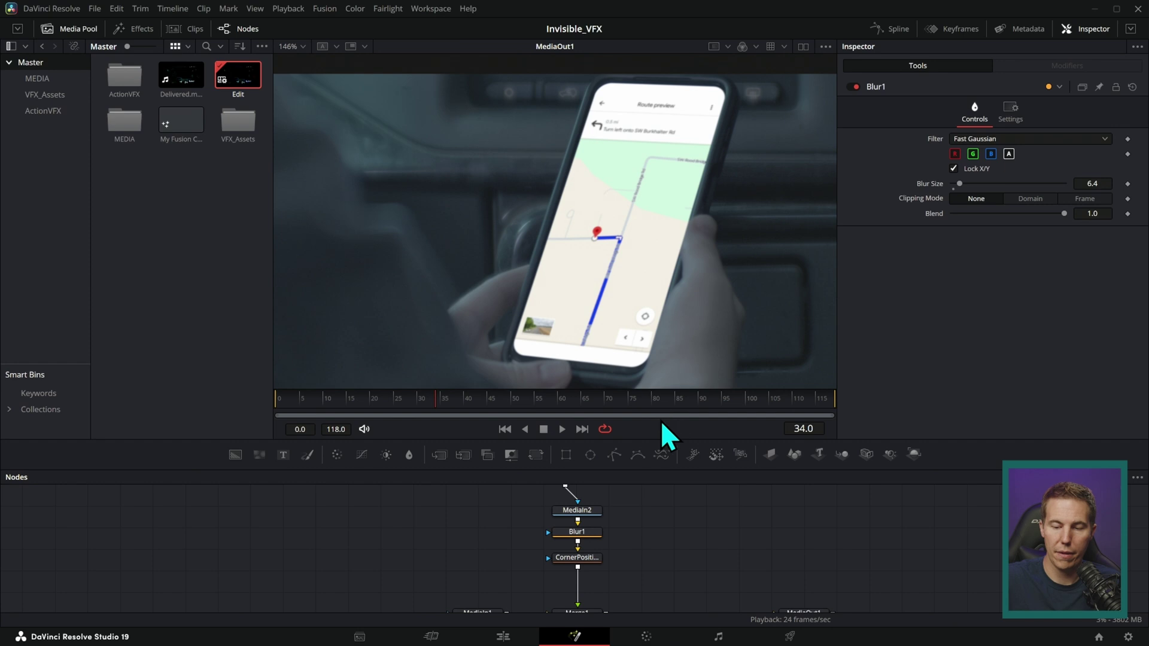
pyautogui.scroll(-2, 745, 293)
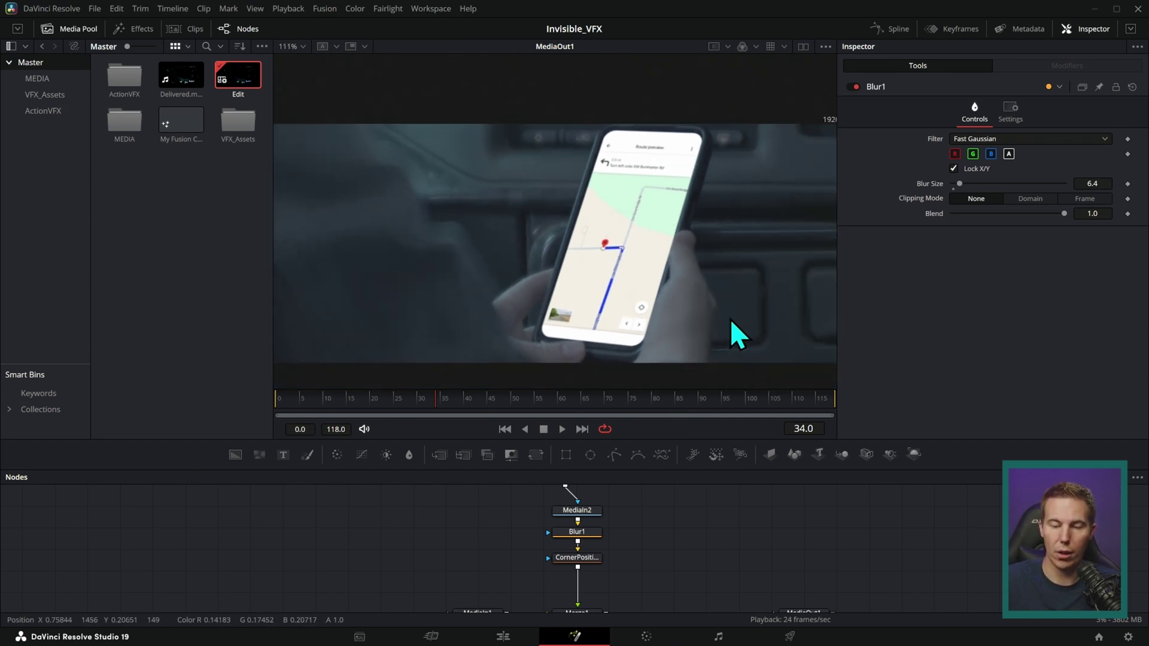
pyautogui.scroll(2, 736, 320)
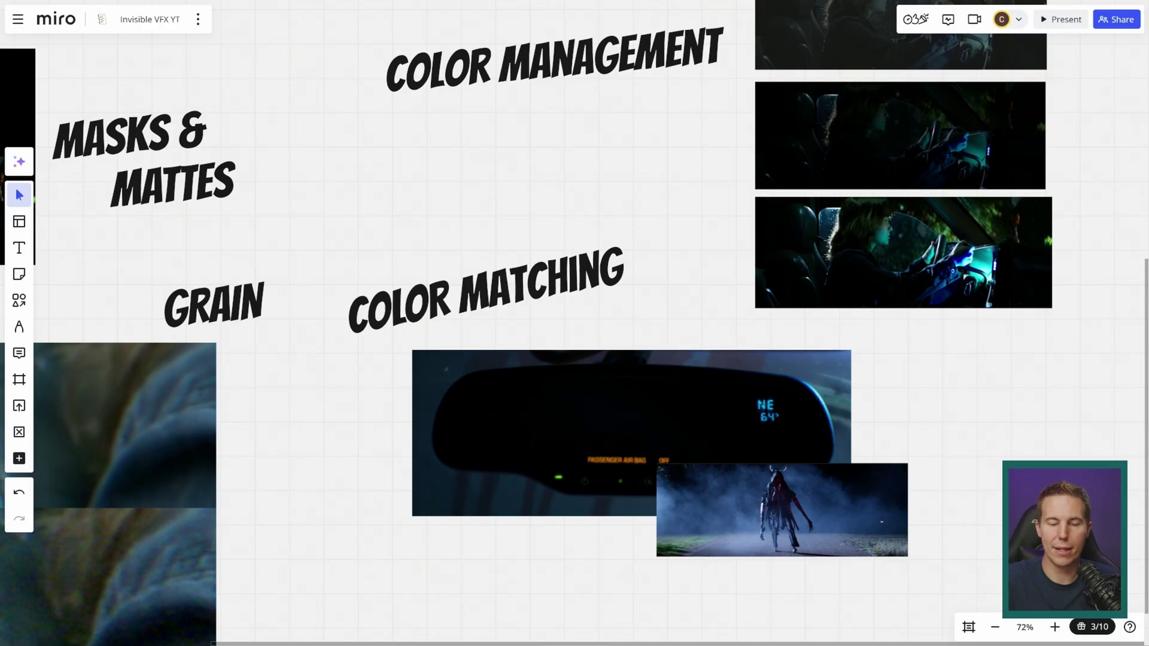
# Draw a red line under the COLOR MATCHING heading.
pyautogui.moveTo(380, 338); pyautogui.dragTo(626, 282)
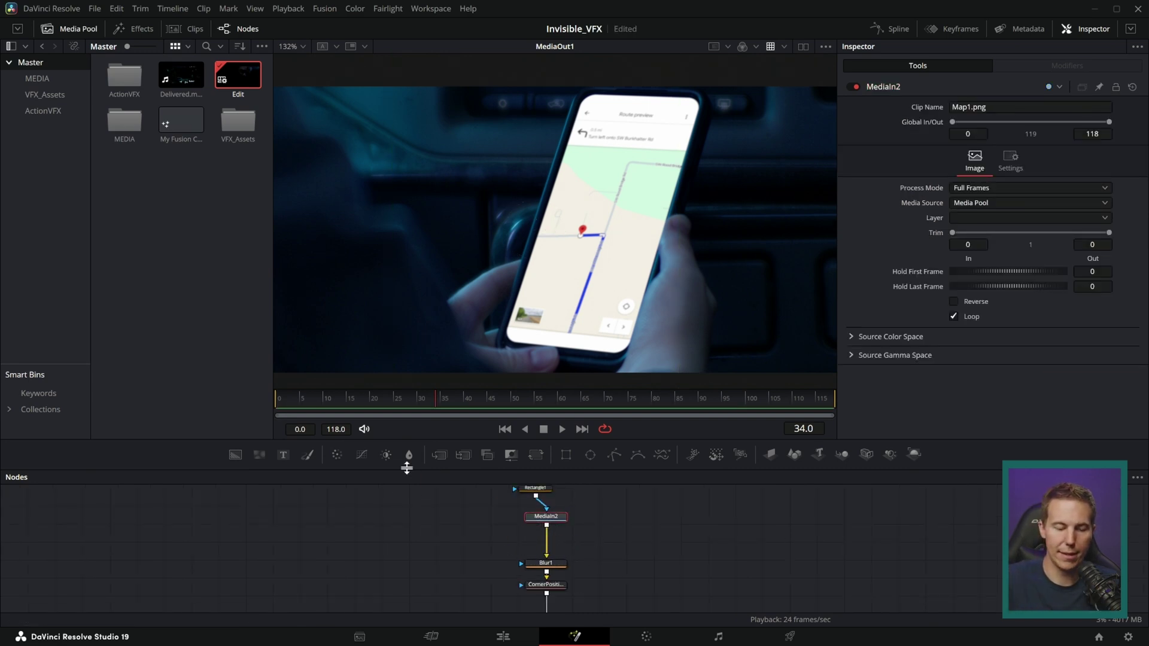
# Add a Brightness Contrast node after the map with gain 0.51 and saturation 0.64.
pyautogui.click(386, 456)
pyautogui.moveTo(1007, 154); pyautogui.dragTo(981, 164)
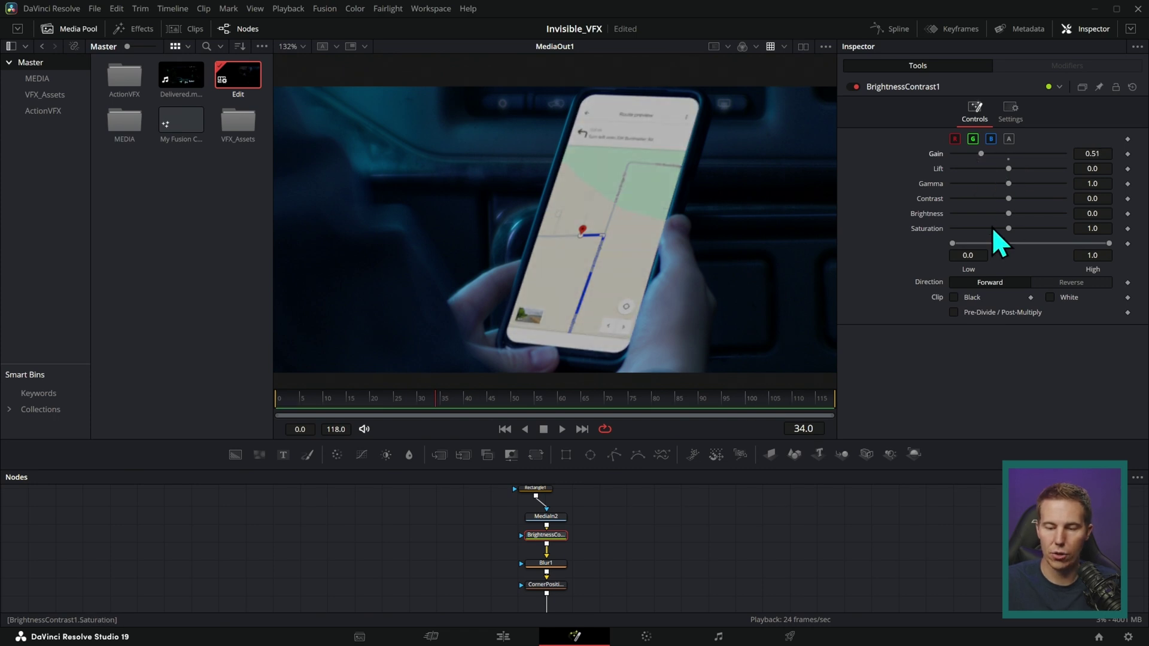
pyautogui.moveTo(1008, 228); pyautogui.dragTo(987, 234)
# Toggle the Brightness Contrast off and on to compare, then briefly underline GRAIN in red.
pyautogui.click(851, 86)
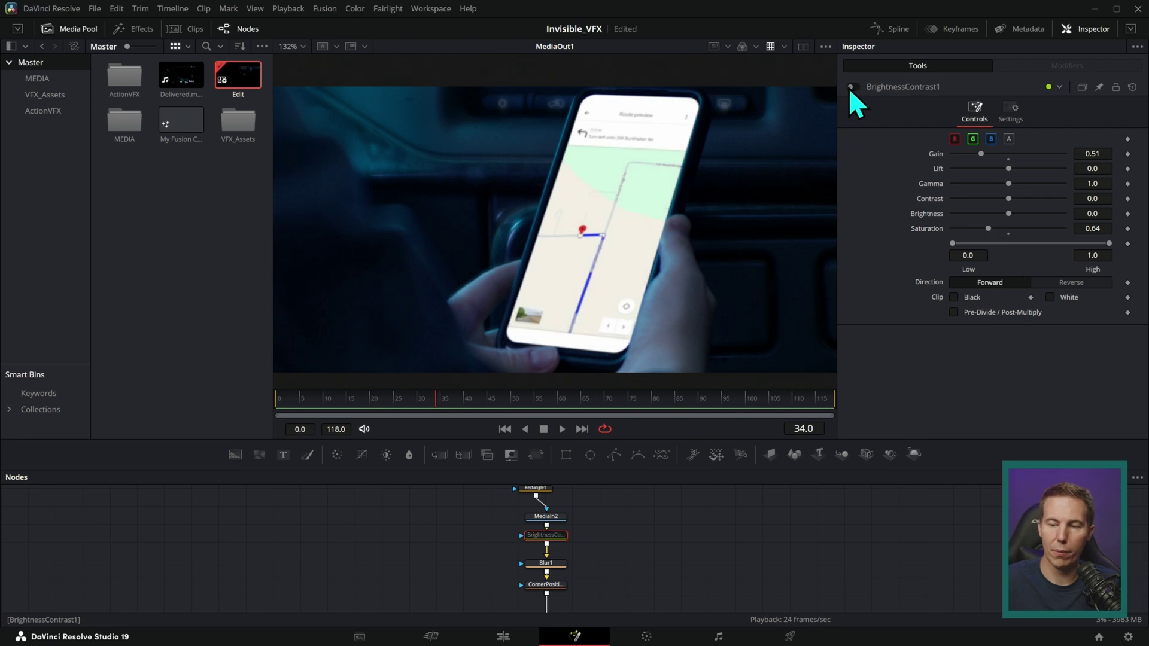
pyautogui.click(850, 87)
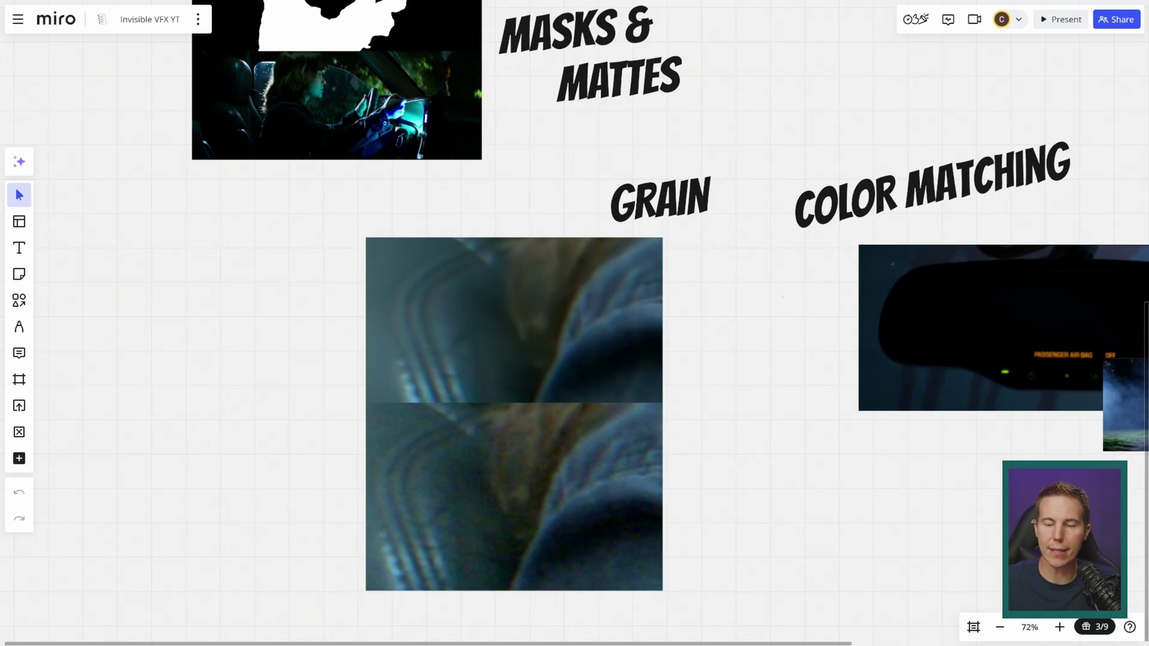
pyautogui.moveTo(613, 233); pyautogui.dragTo(697, 219)
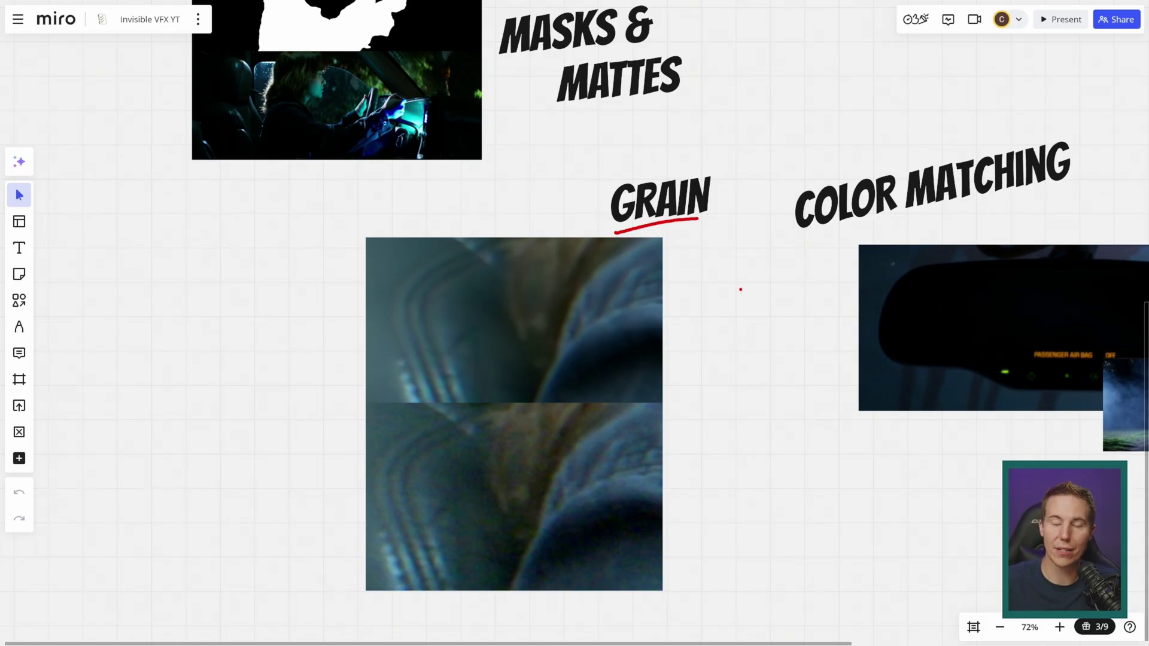
pyautogui.press('Escape')
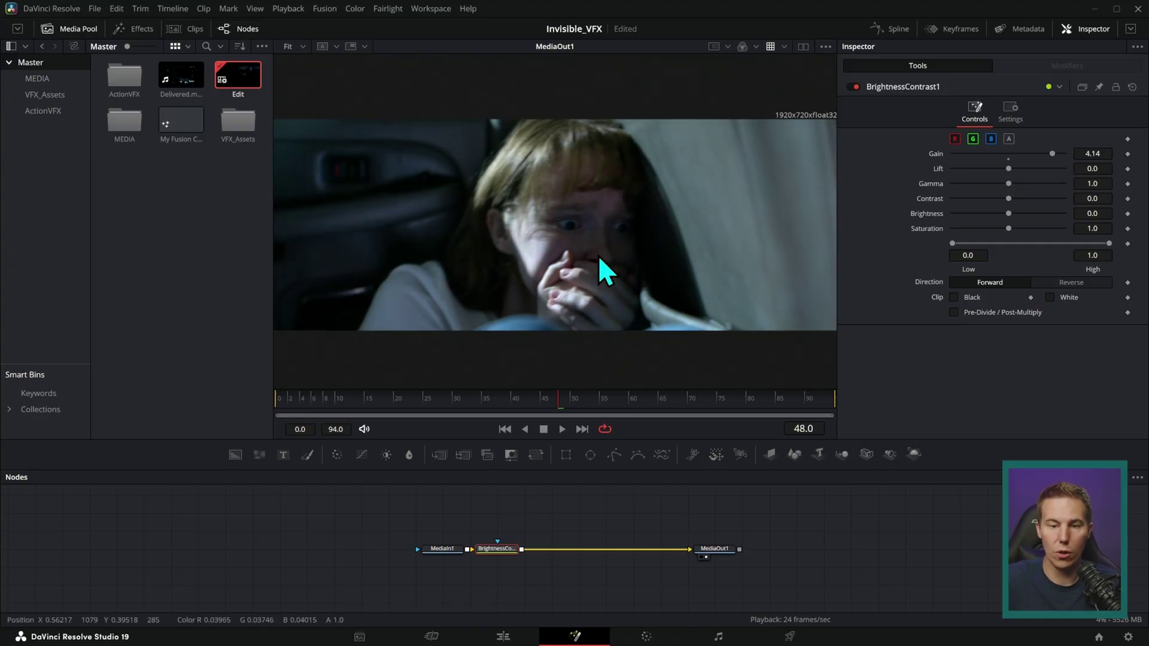
pyautogui.scroll(3, 664, 299)
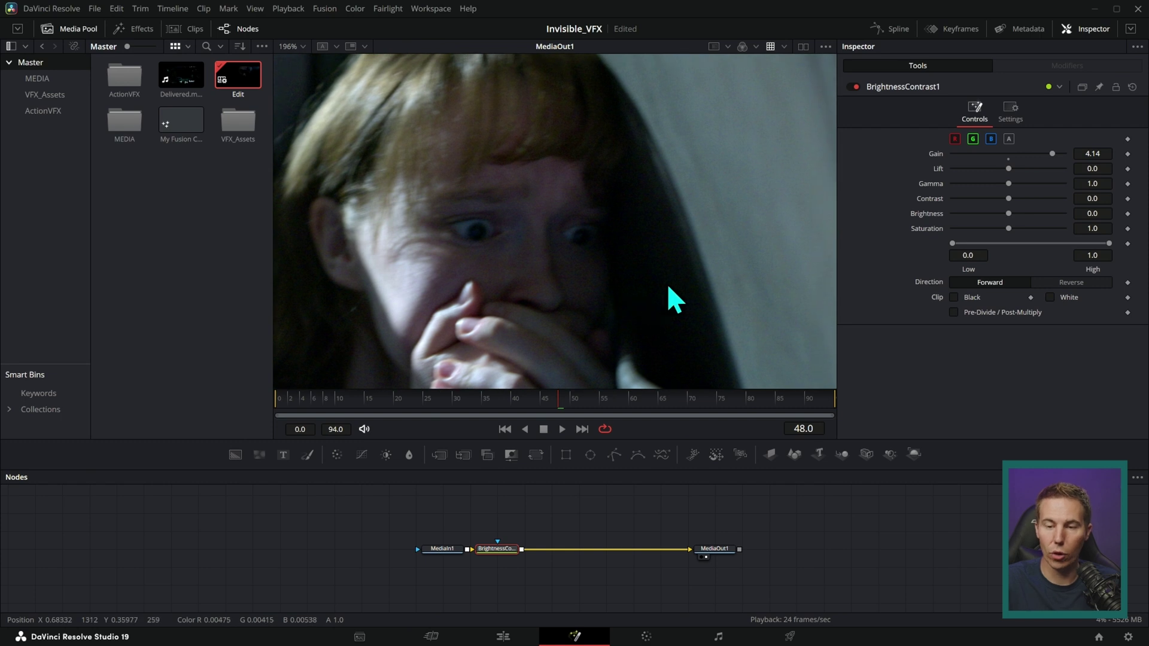
pyautogui.scroll(5, 670, 317)
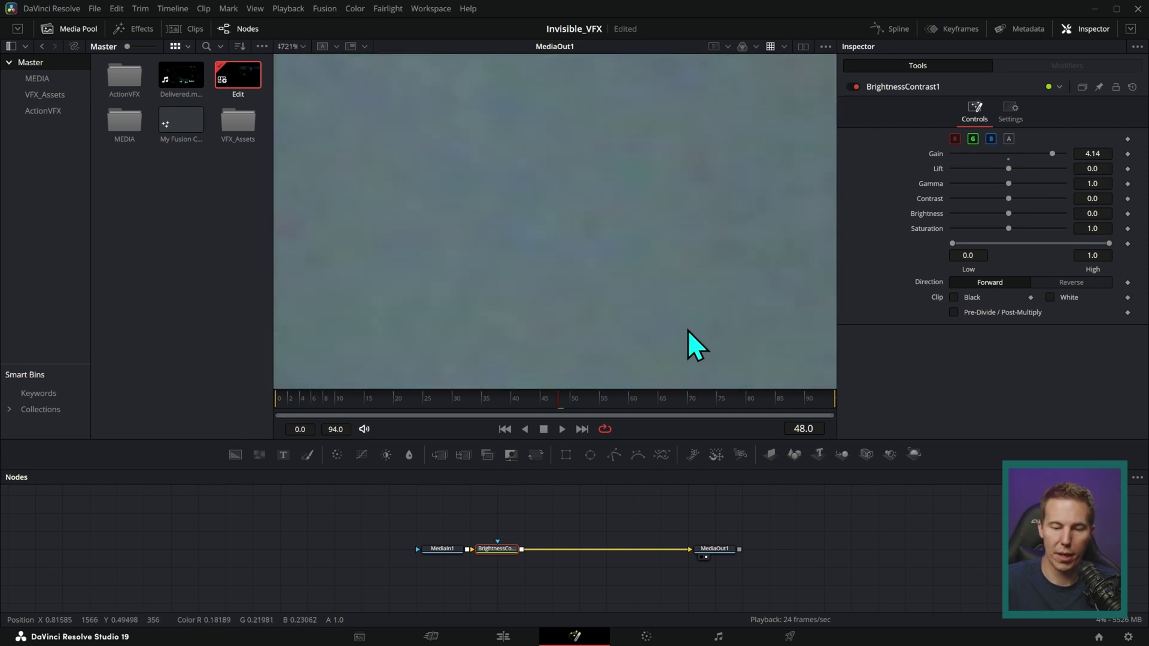
pyautogui.scroll(5, 694, 341)
pyautogui.press('space')
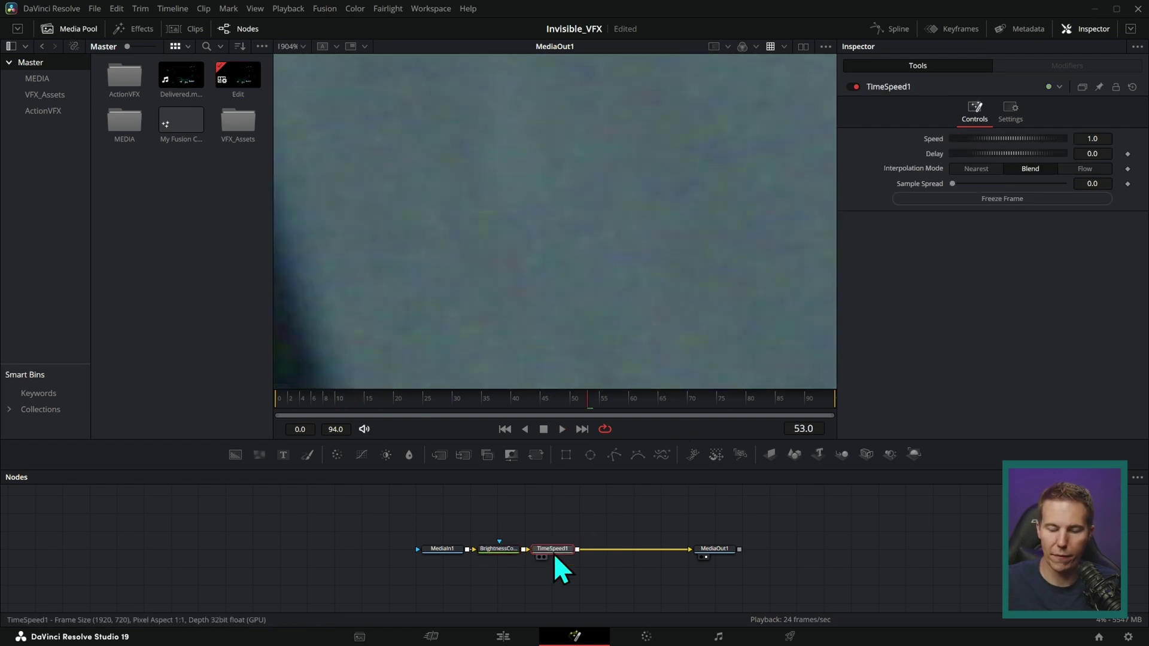
pyautogui.click(1008, 200)
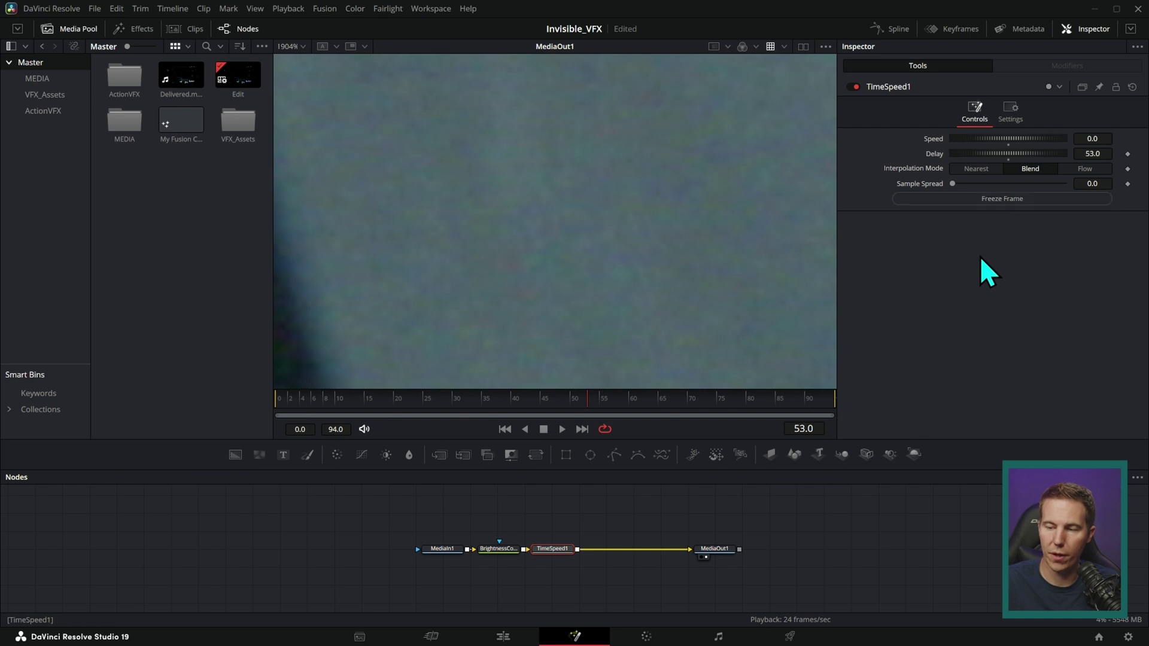
pyautogui.press('space')
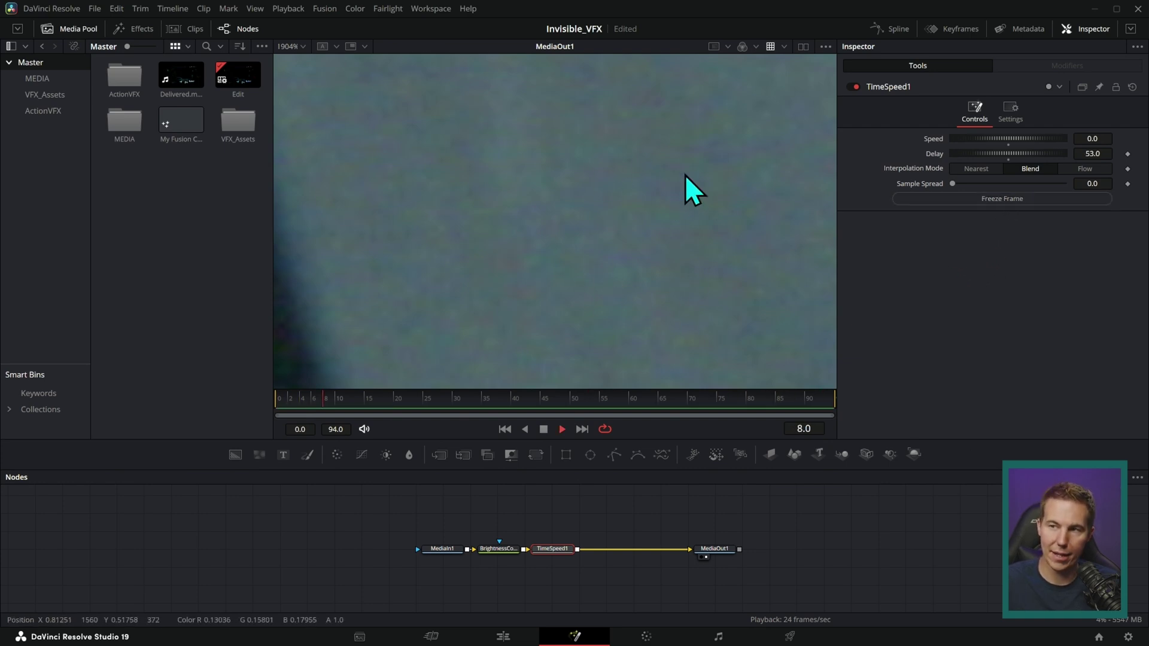
pyautogui.press('space')
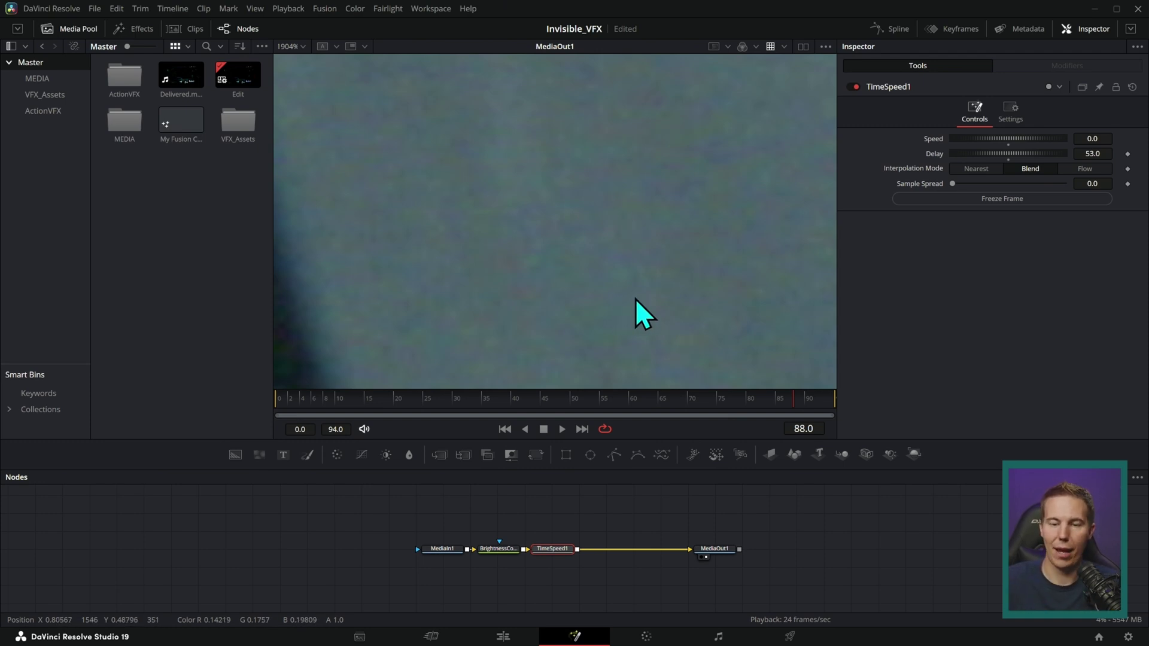
pyautogui.press('Delete')
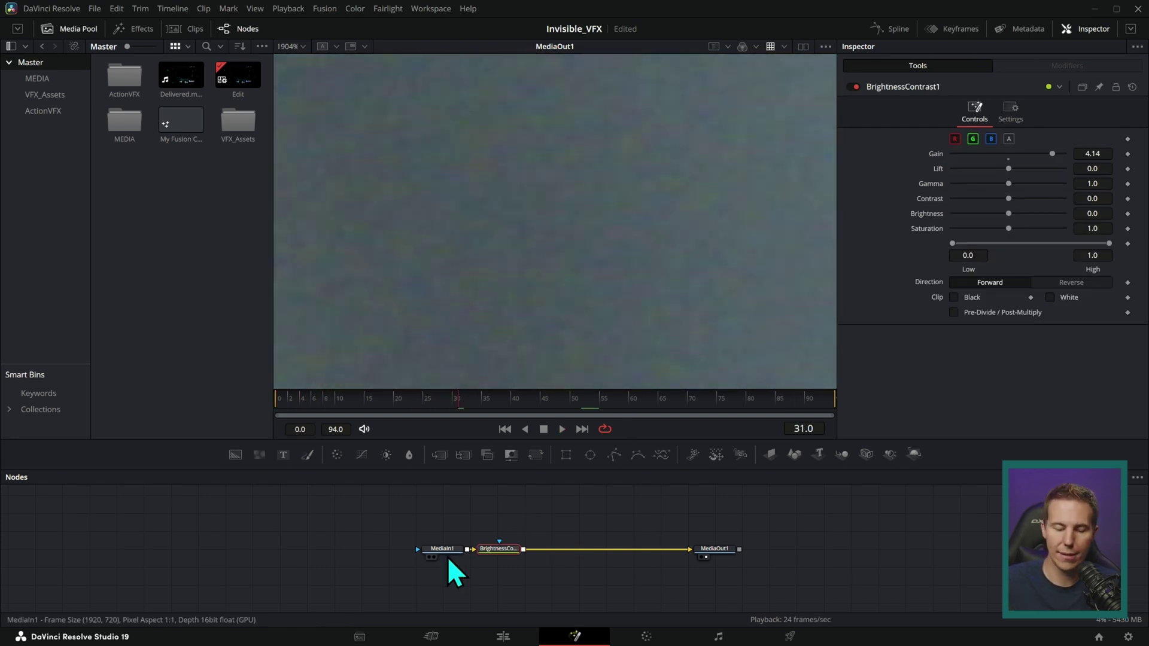
# Load the BrightnessContrast1 node into the viewer with the 1 key.
pyautogui.press('1')
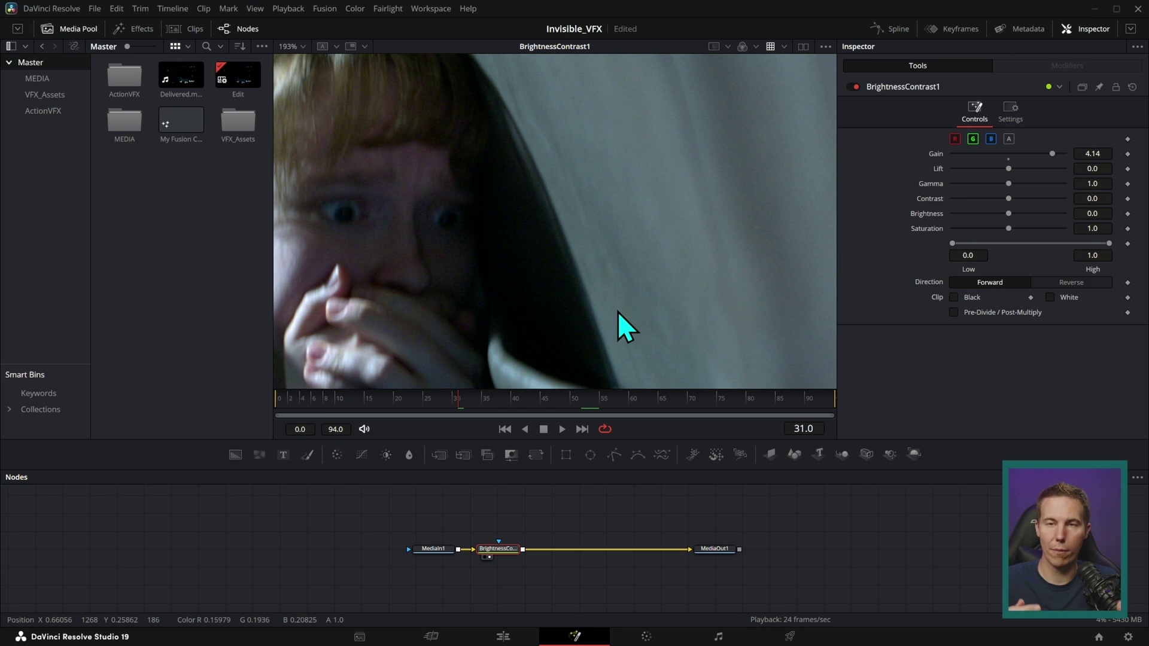